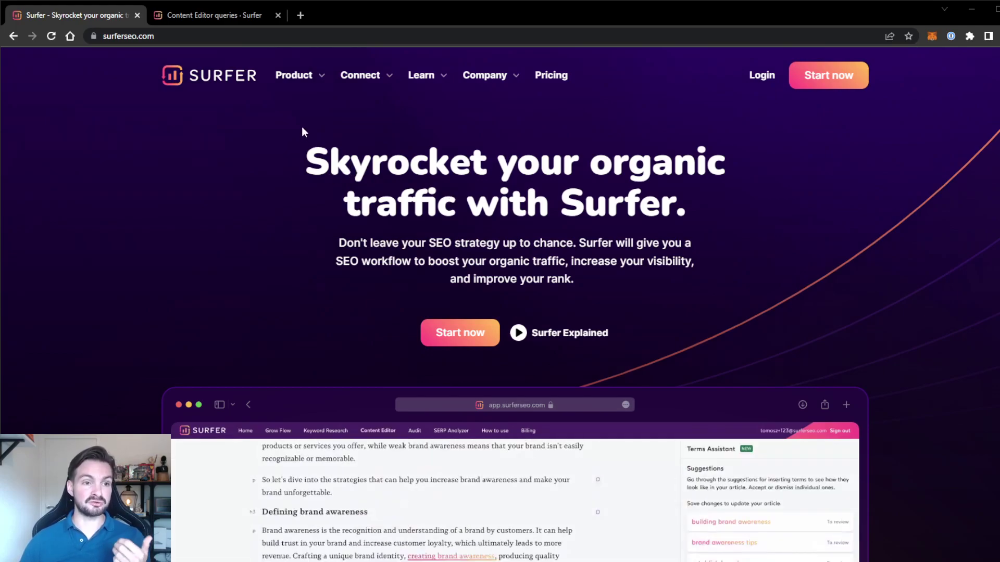
Step: Open Surfer's pricing page and compare the plan prices under monthly and annual billing
mouse_move(294, 100)
left_click(560, 74)
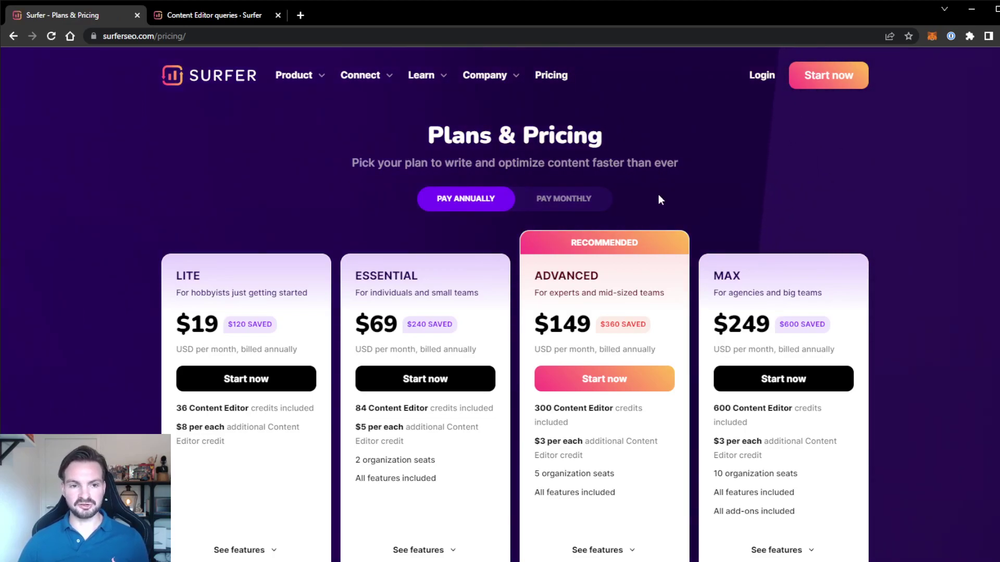
left_click(598, 199)
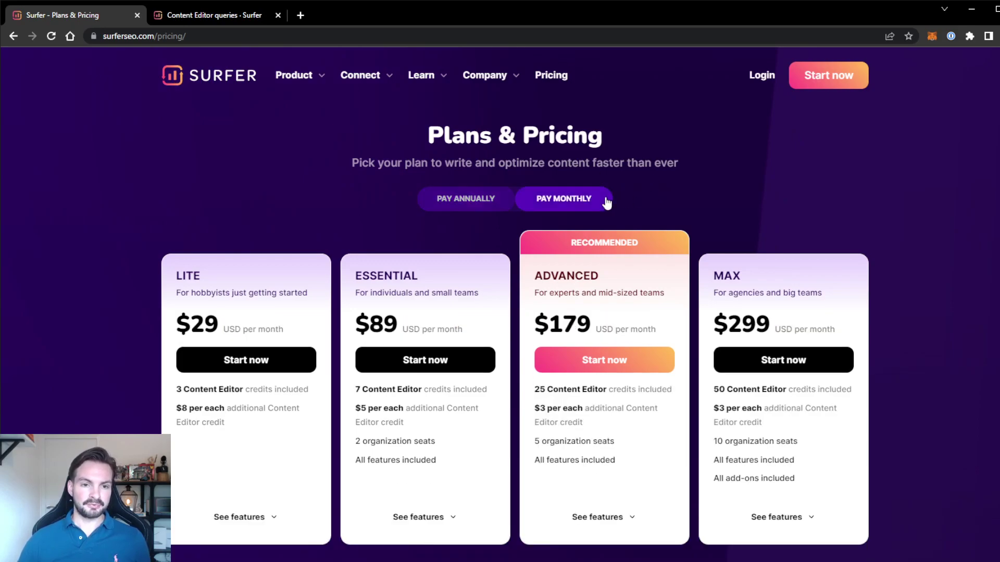
left_click_drag(218, 323, 184, 321)
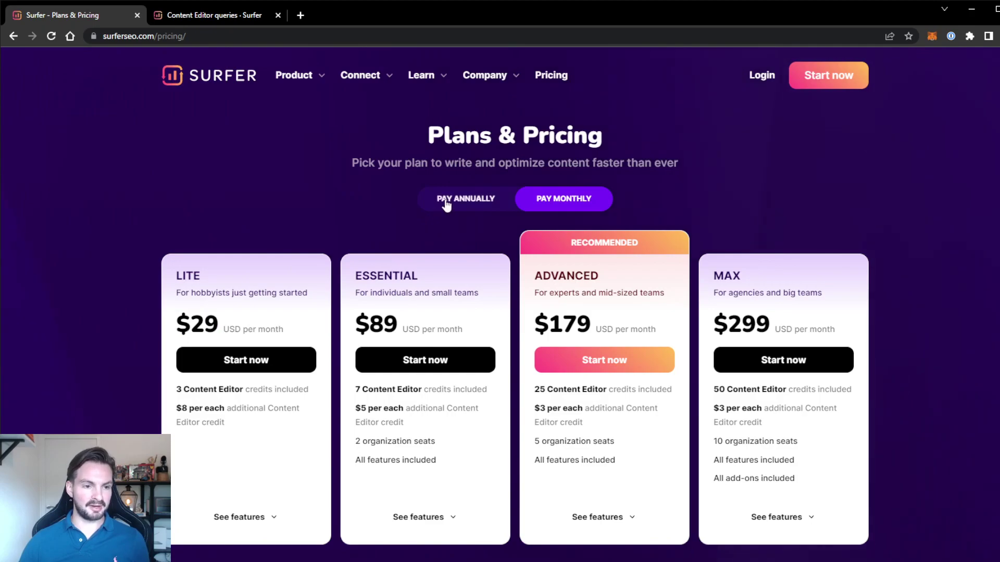
left_click(444, 203)
double_click(209, 323)
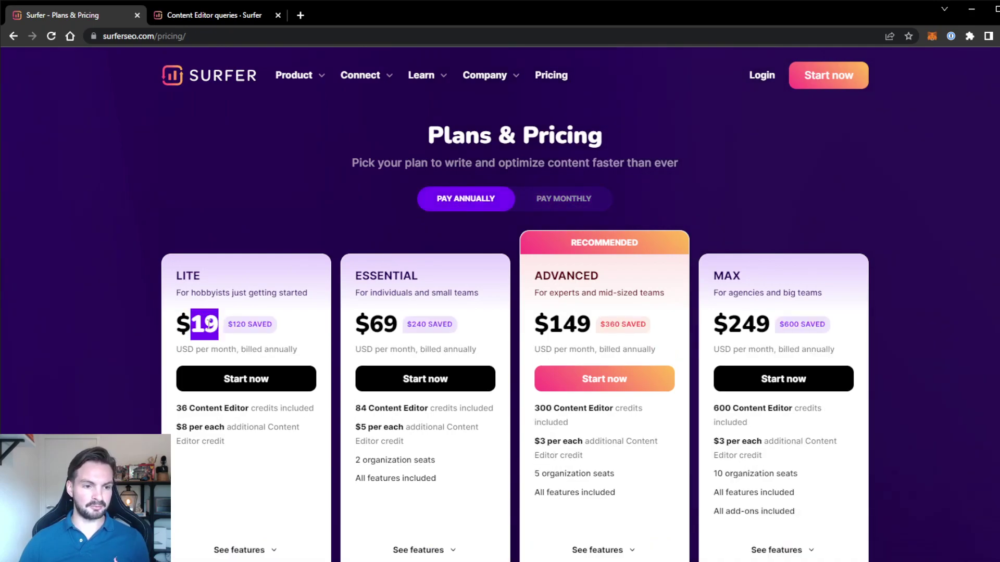
left_click(270, 263)
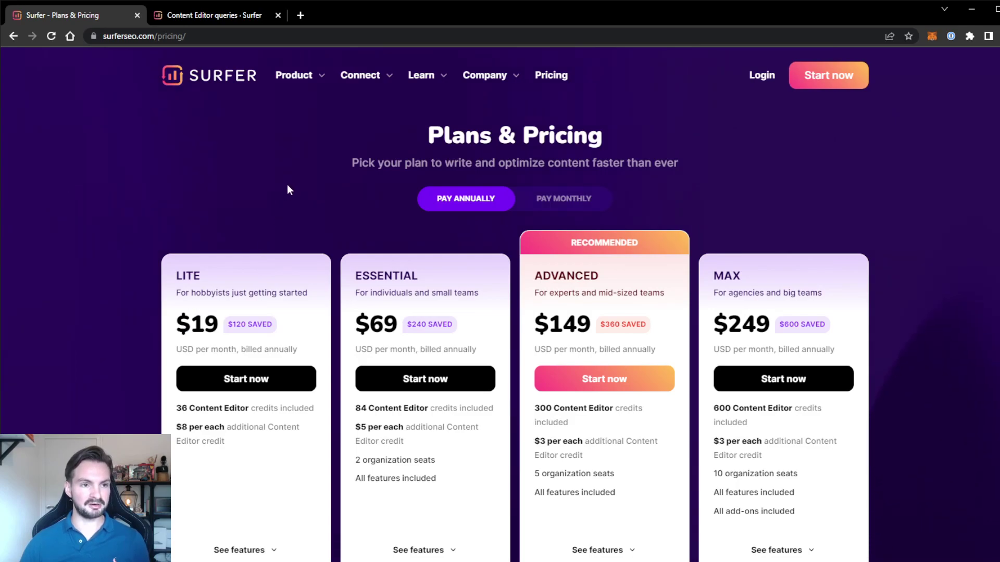
mouse_move(294, 75)
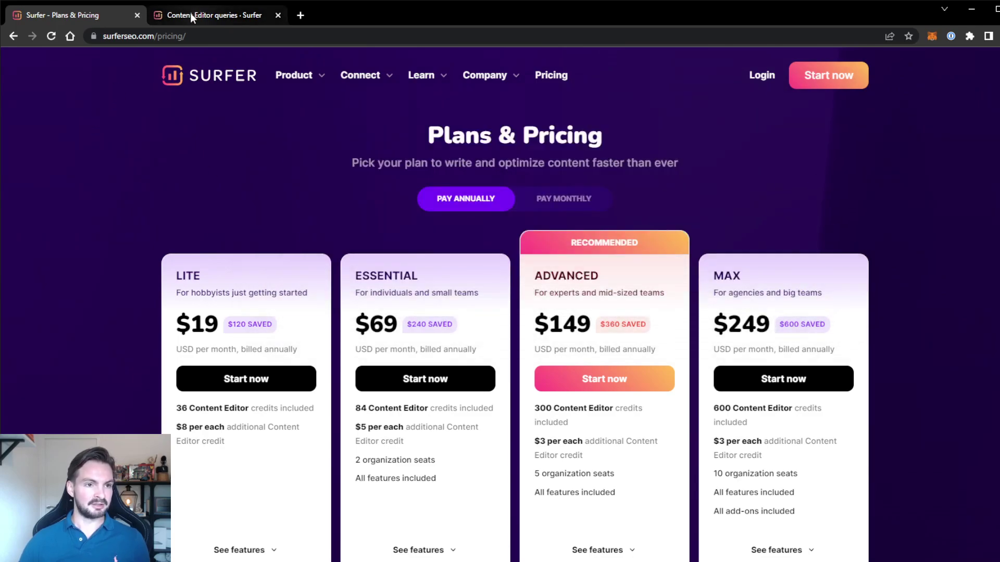
Step: Switch to the Content Editor page and choose the Write with AI mode
left_click(190, 13)
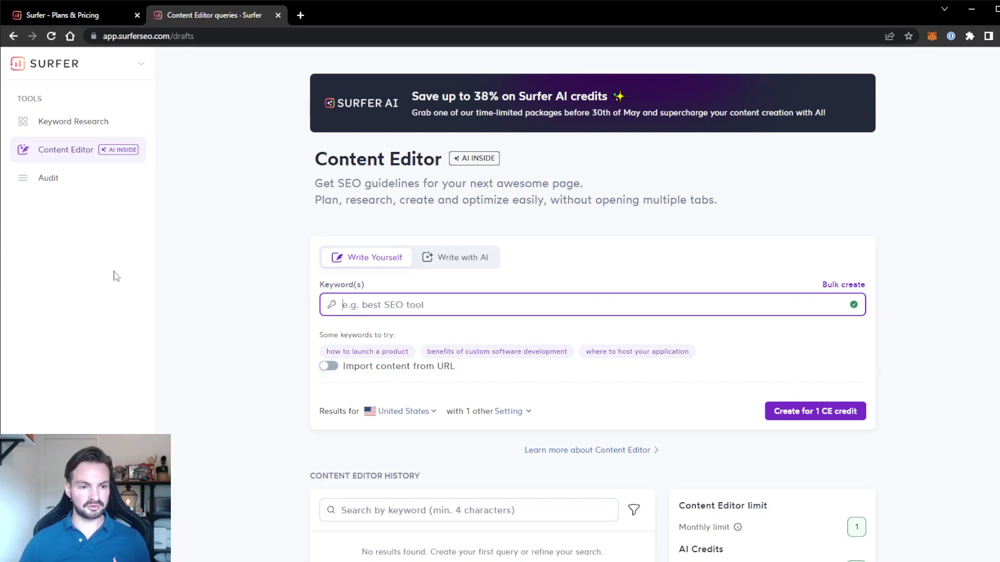
left_click(239, 284)
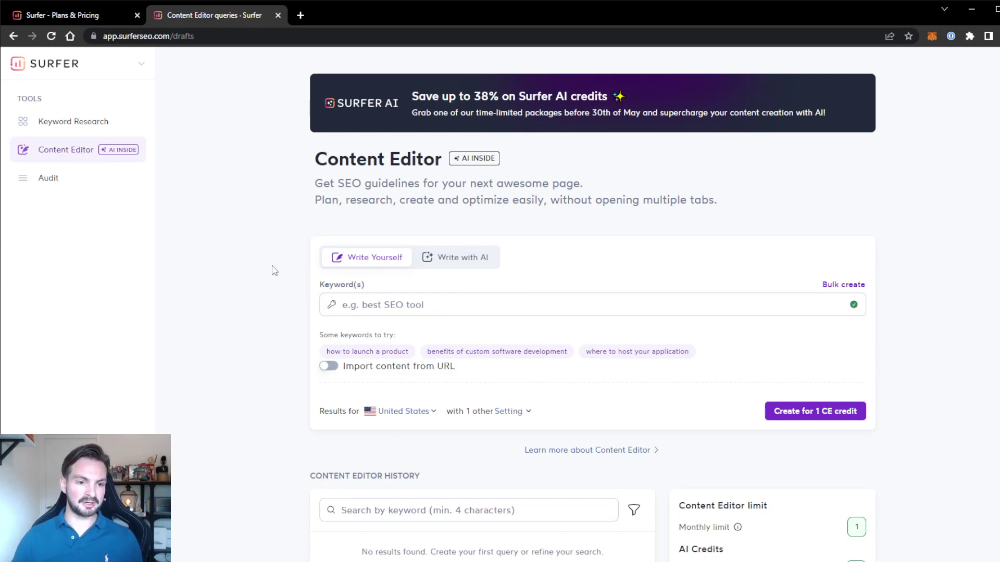
left_click(417, 311)
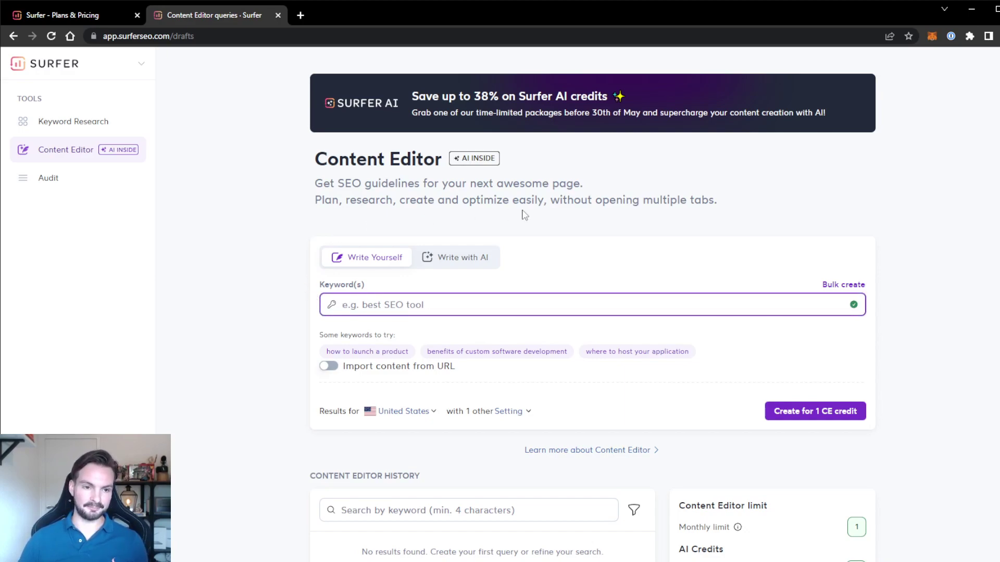
left_click(458, 264)
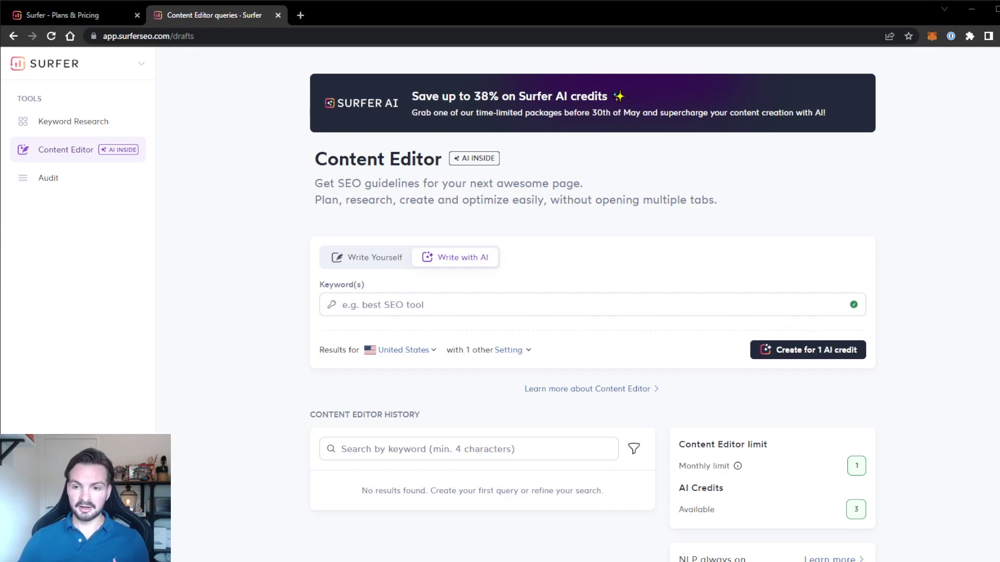
Step: Create an AI article for the suggested keyword "how much does a website cost"
left_click(444, 310)
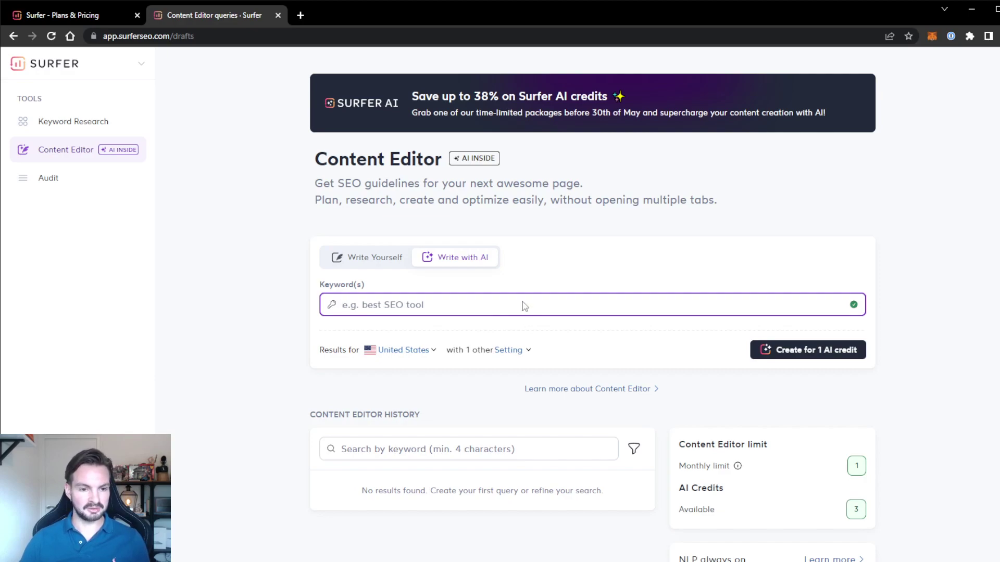
type("how much does a website cost")
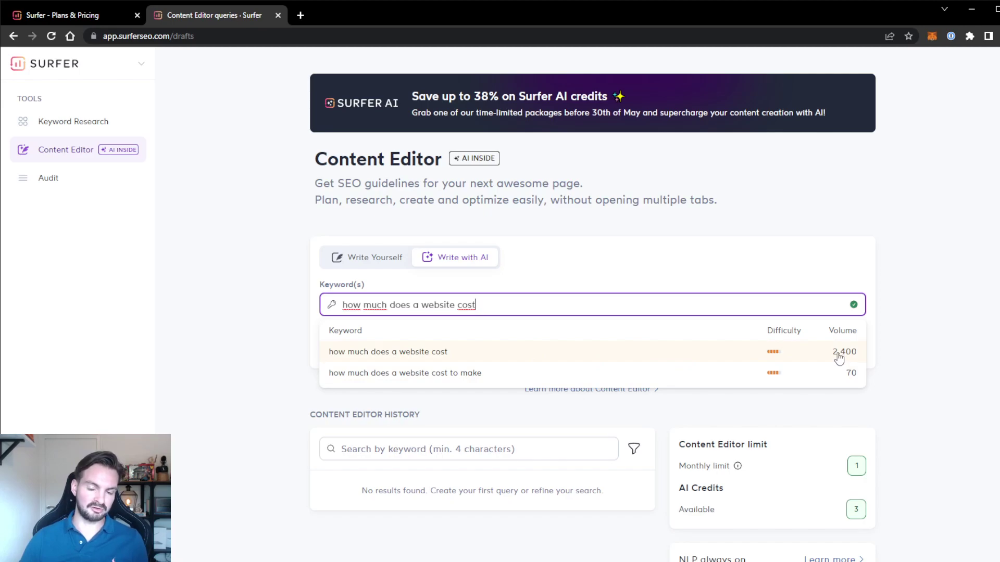
left_click(505, 358)
left_click(936, 364)
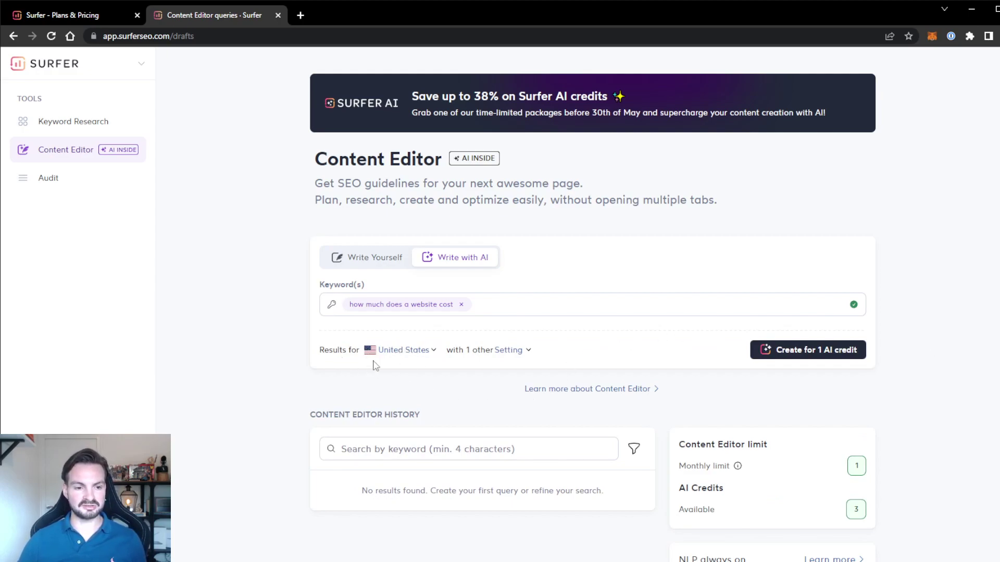
left_click(821, 360)
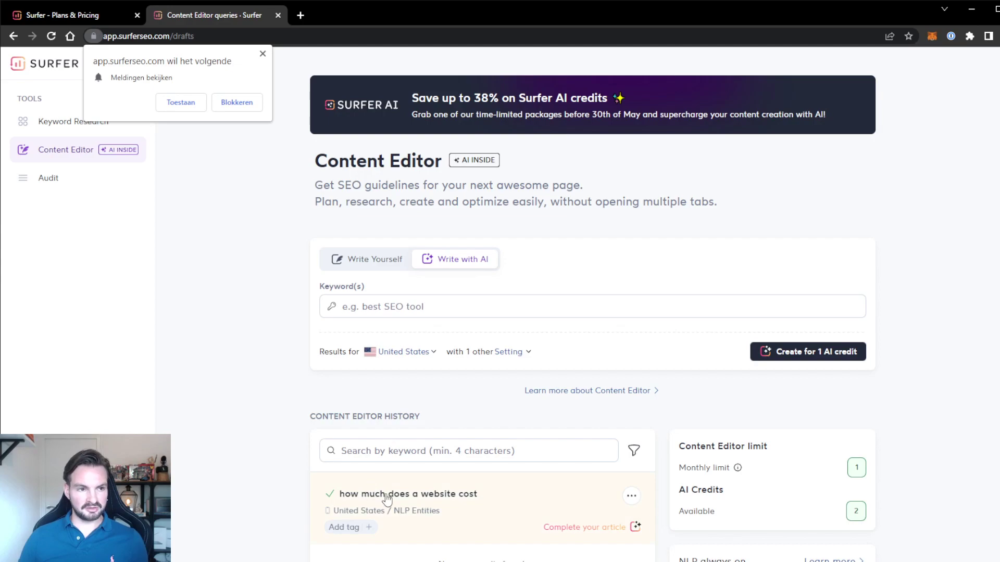
Step: Dismiss the notification request and open the setup for completing the "how much does a website cost" article
left_click(262, 56)
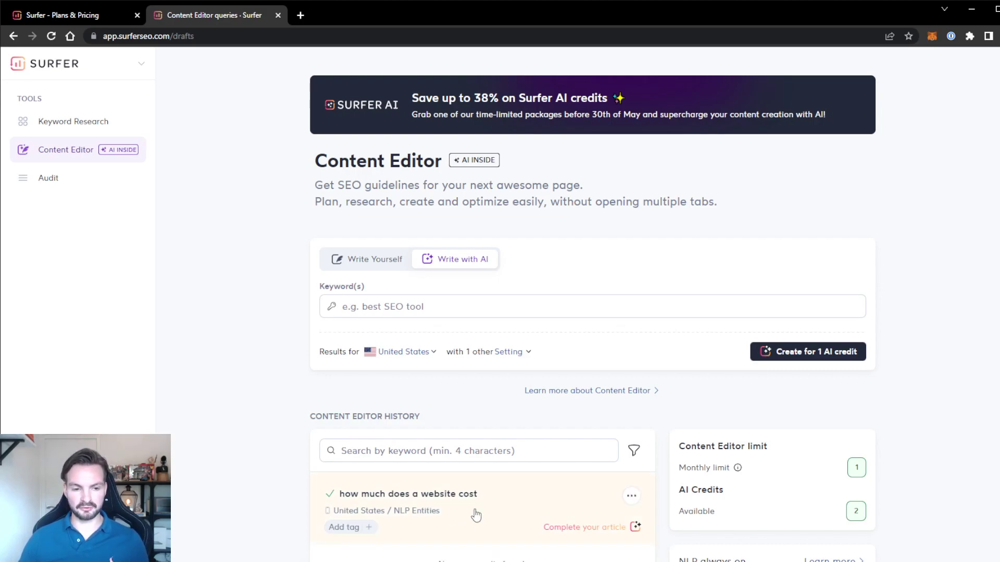
left_click(577, 529)
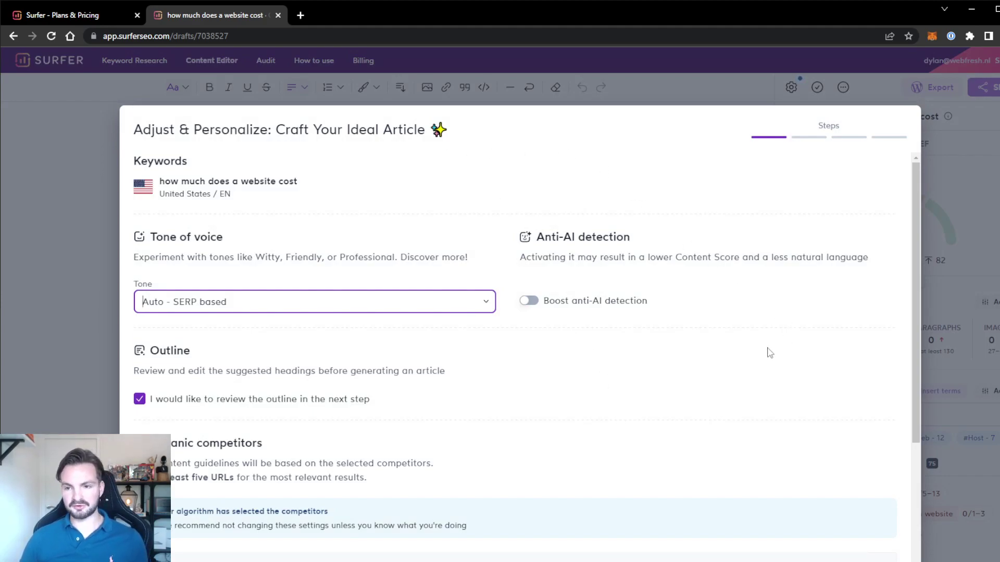
left_click(314, 252)
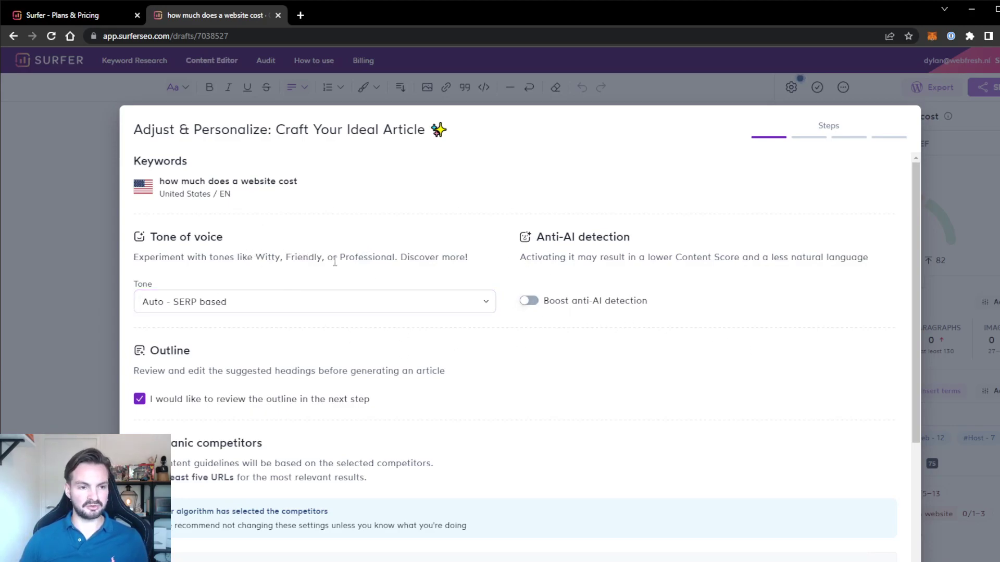
Step: Review the available tones of voice and choose Auto - SERP based for the article
left_click(340, 301)
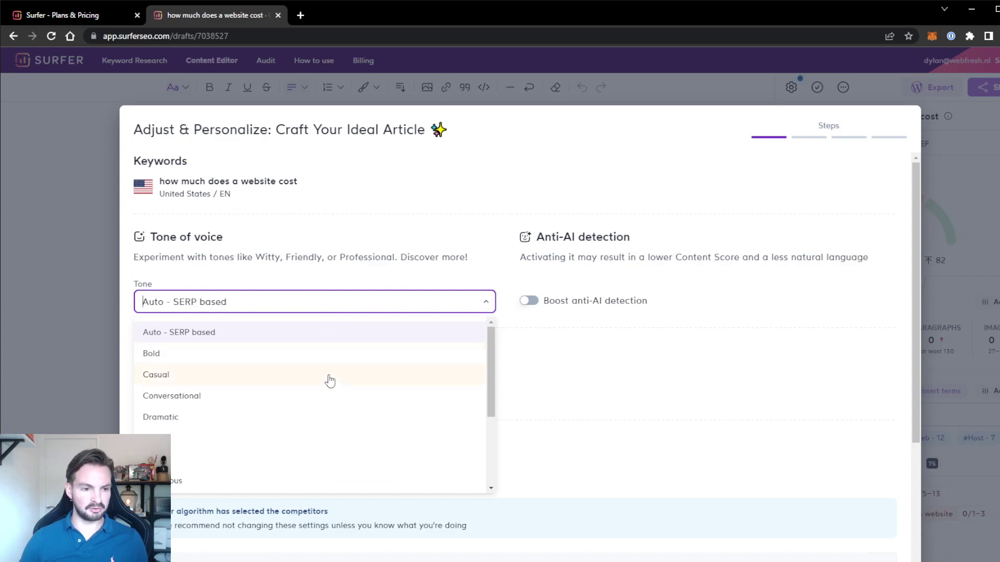
scroll(329, 382, "down", 3)
scroll(354, 427, "down", 1)
scroll(359, 452, "up", 3)
scroll(359, 411, "down", 3)
scroll(384, 406, "up", 3)
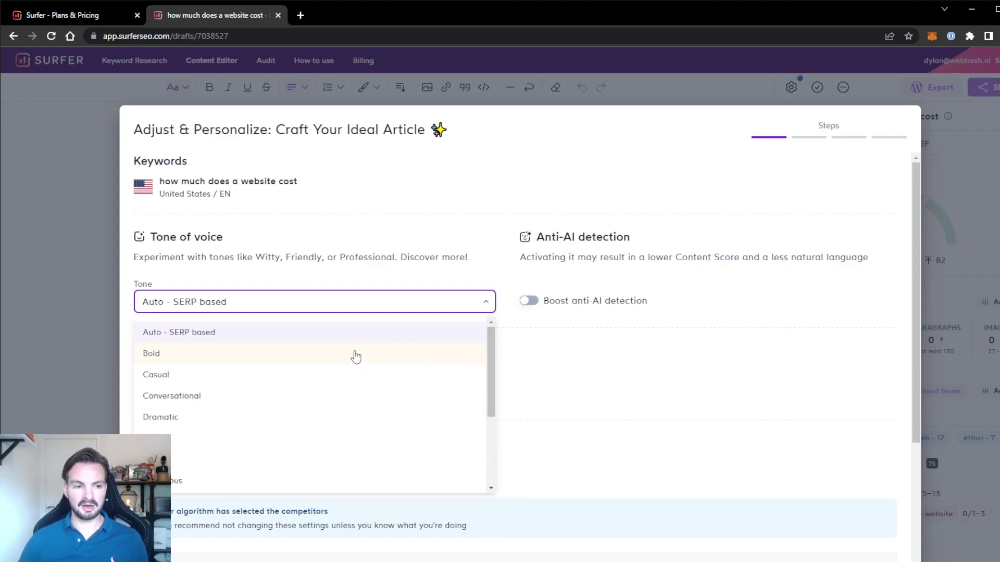
left_click(346, 338)
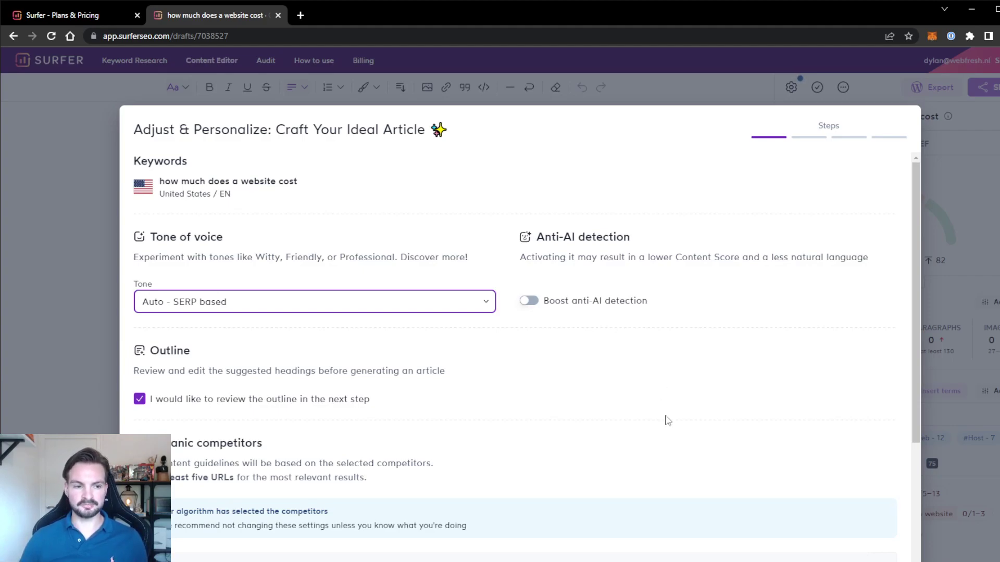
Step: Try including the fourth-ranked themeisle.com result among the article's organic competitors
scroll(547, 371, "down", 2)
scroll(480, 319, "up", 1)
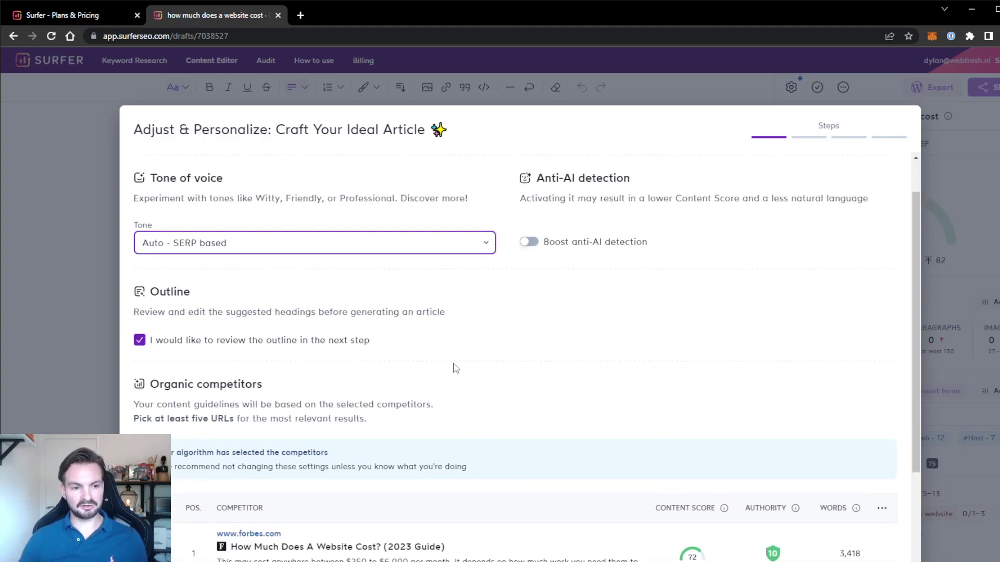
scroll(313, 351, "down", 5)
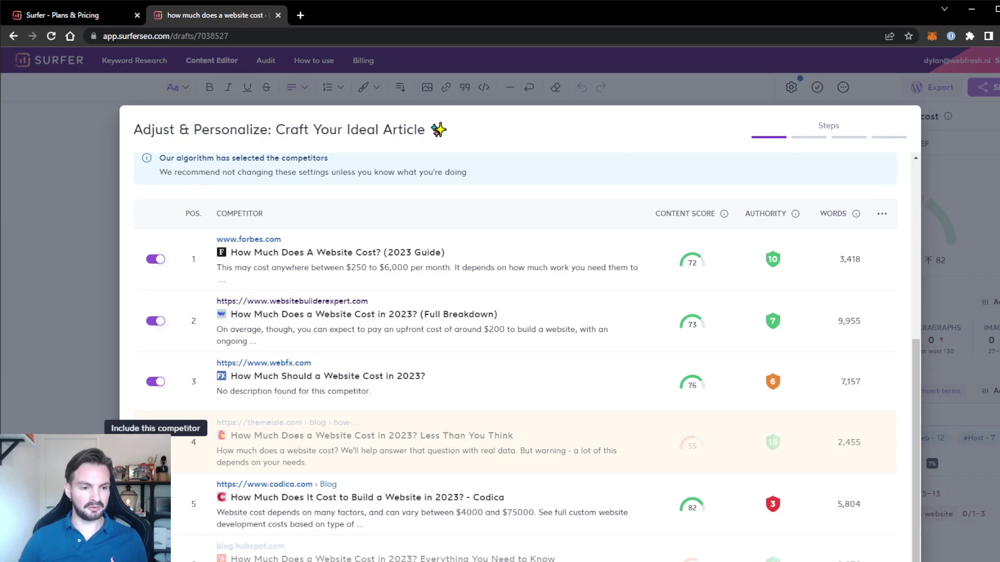
left_click(155, 442)
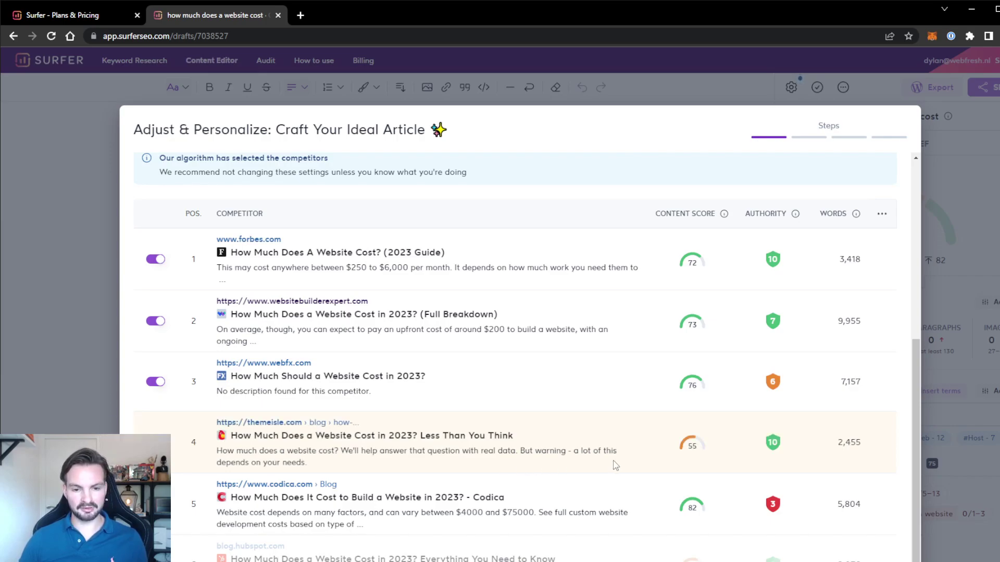
scroll(631, 442, "down", 2)
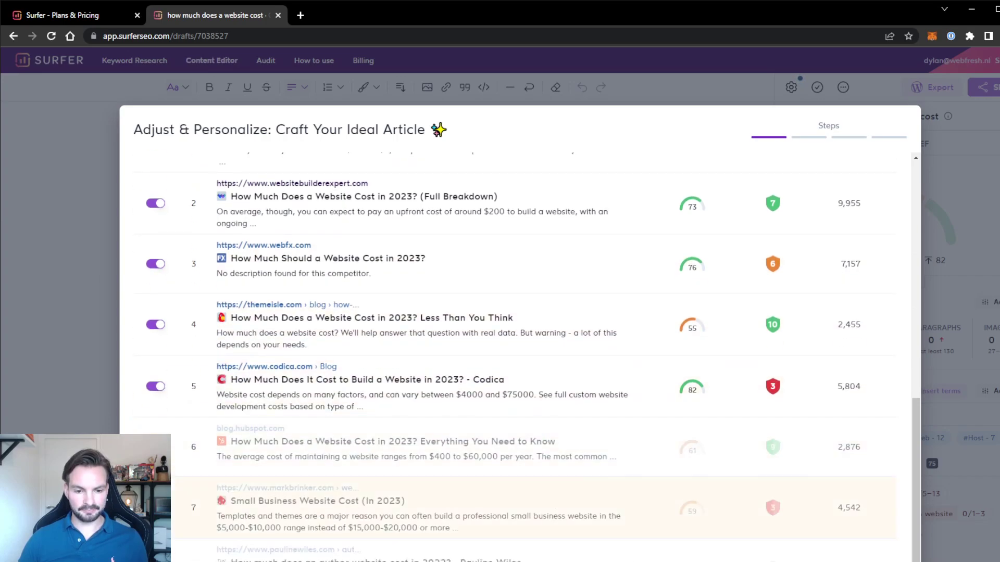
scroll(702, 553, "down", 1)
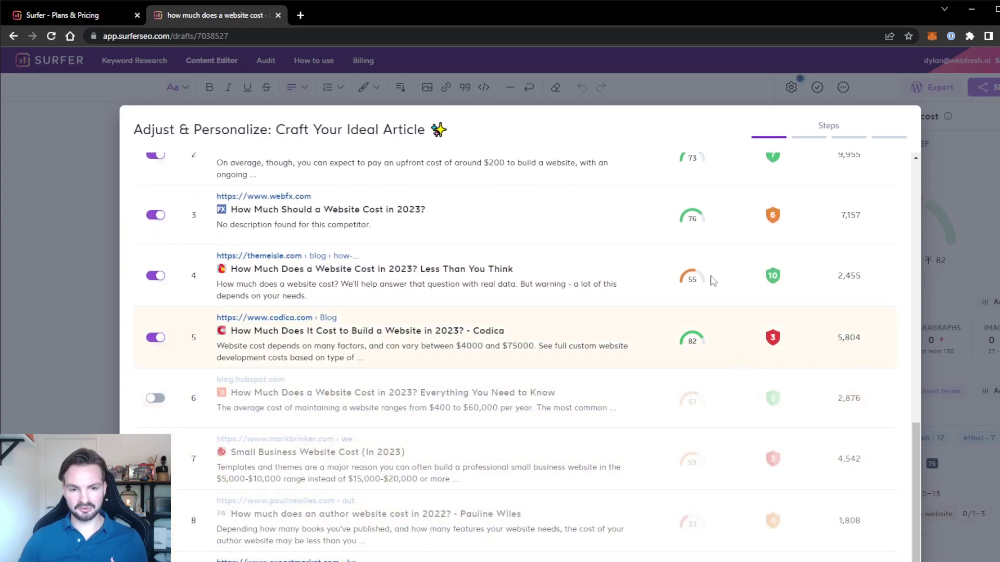
scroll(713, 281, "up", 2)
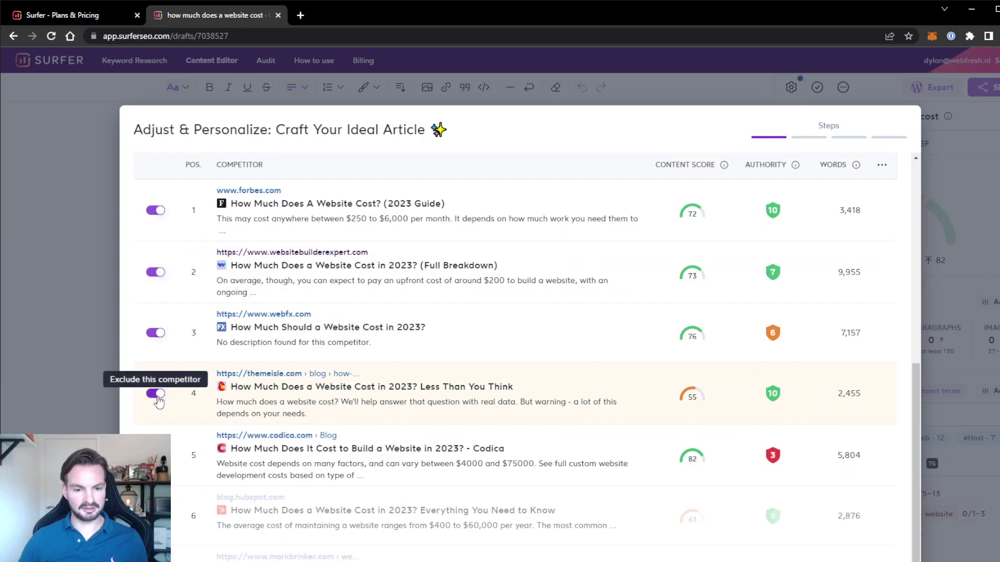
left_click(158, 396)
Step: Review the article settings and selected organic competitors, and continue to the outline review
scroll(487, 417, "up", 7)
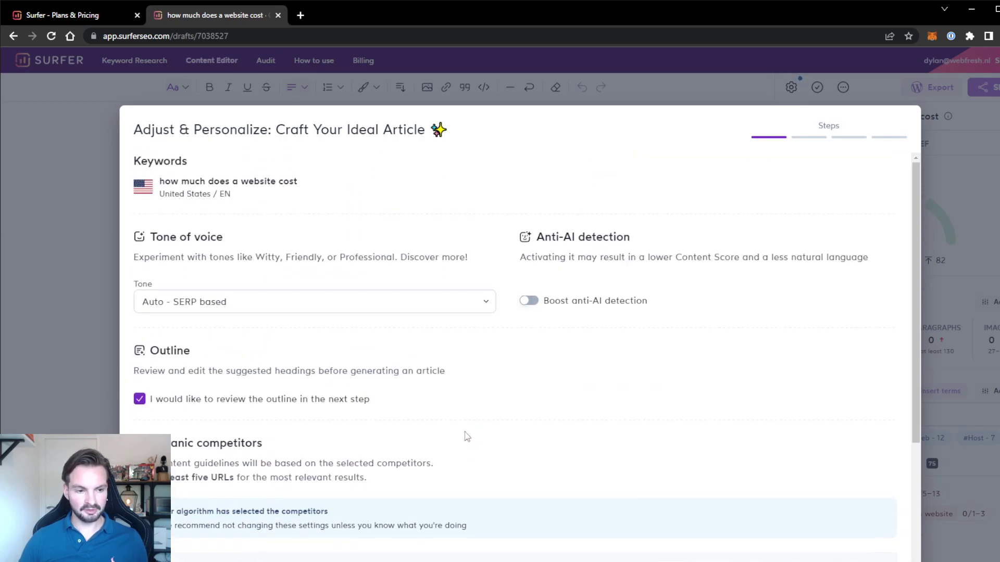
scroll(393, 404, "down", 3)
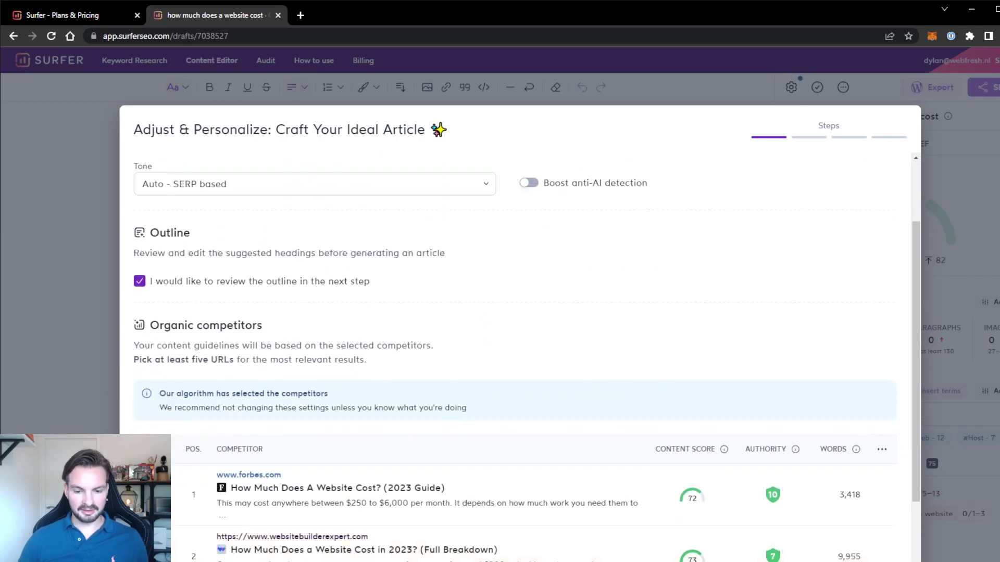
scroll(440, 360, "down", 5)
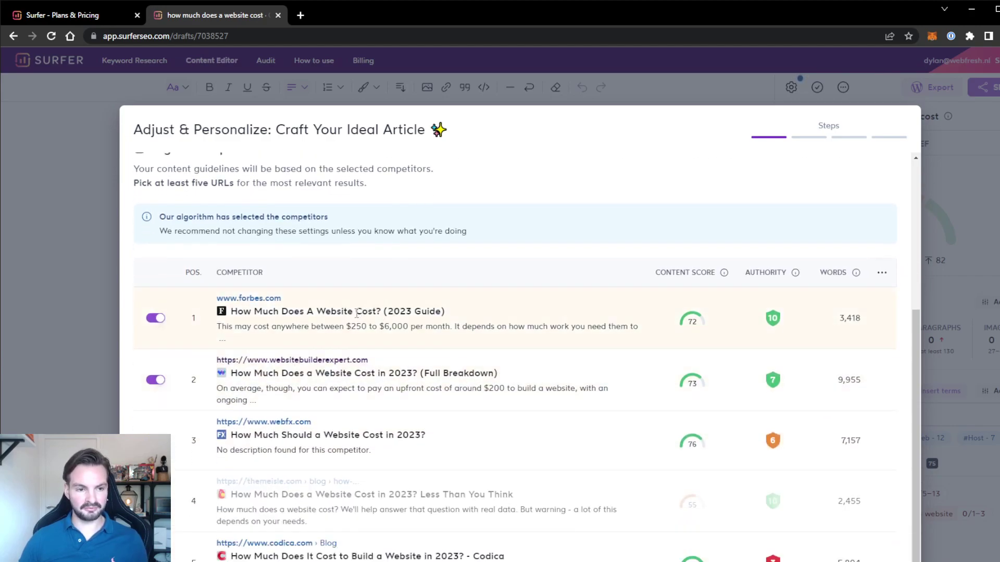
scroll(385, 494, "down", 3)
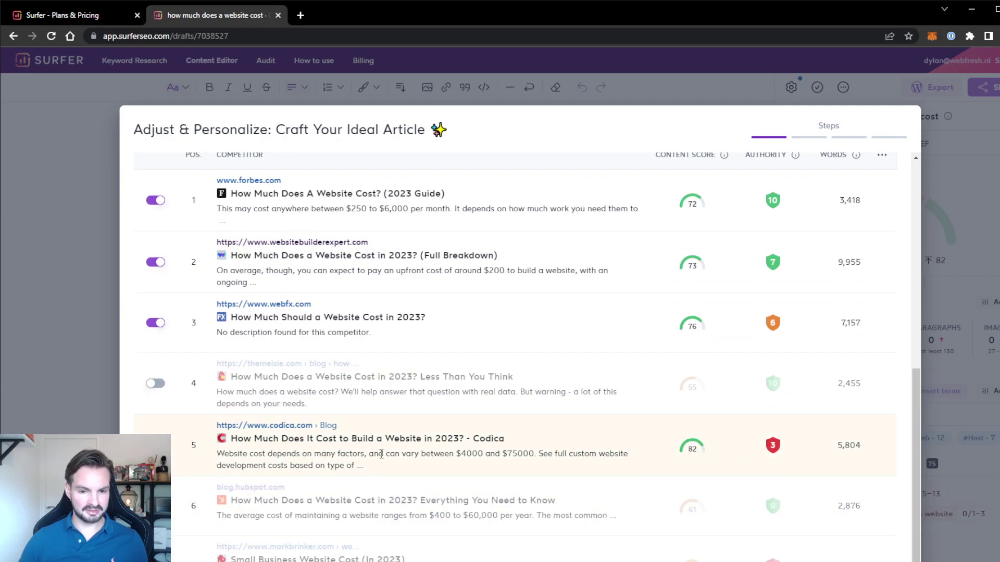
scroll(383, 455, "down", 2)
scroll(685, 521, "up", 4)
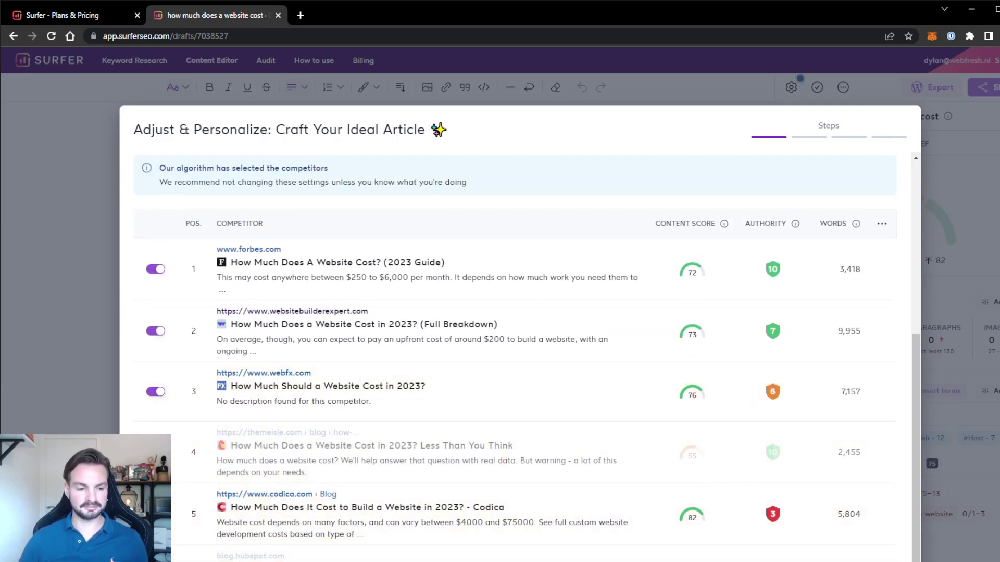
left_click(677, 558)
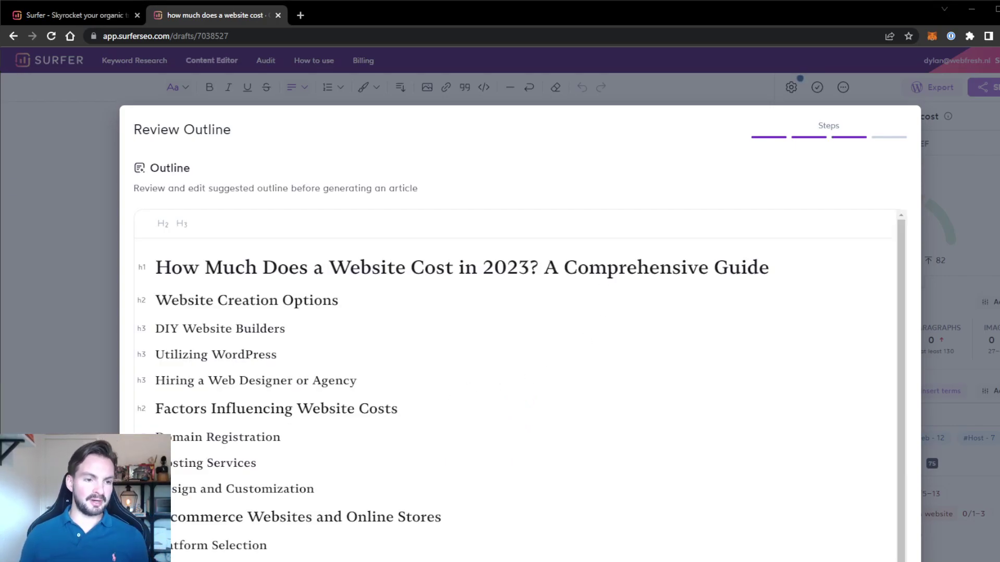
Step: Examine the headings and their levels in the suggested article outline
left_click(331, 301)
left_click(200, 268)
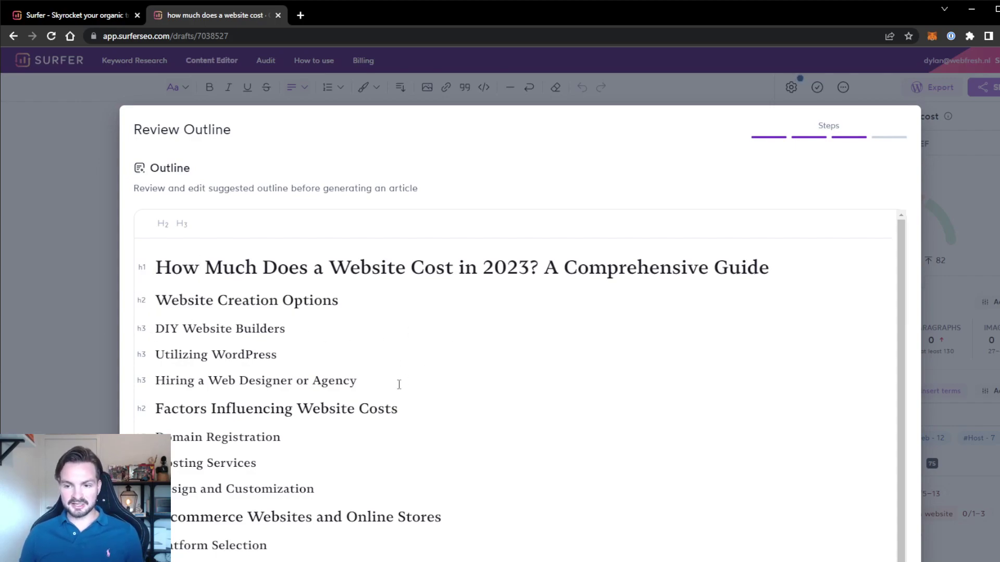
left_click(350, 346)
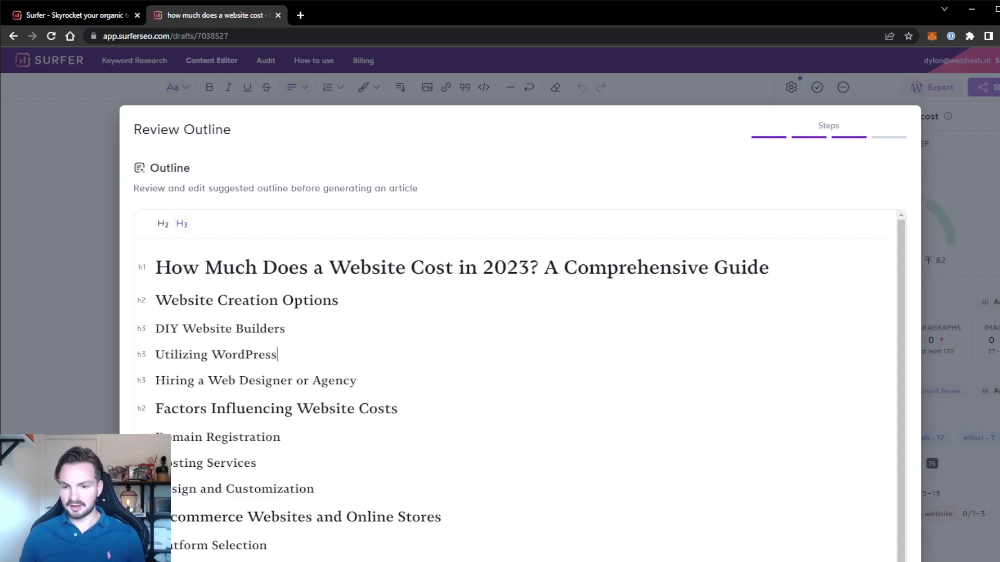
scroll(464, 323, "down", 1)
scroll(464, 323, "up", 1)
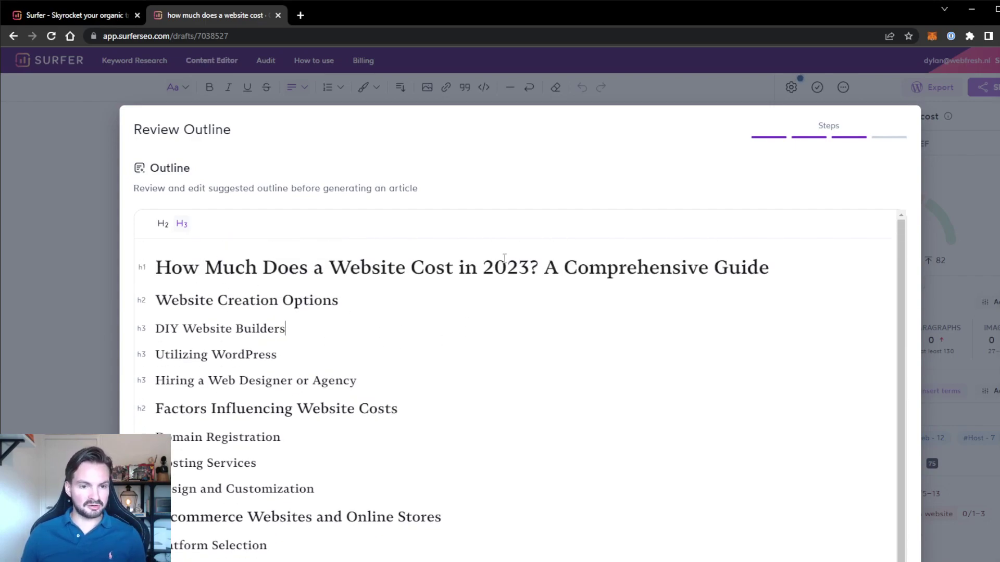
Step: Read the suggested outline from the article title through the Content Creation and Marketing section
left_click(769, 270)
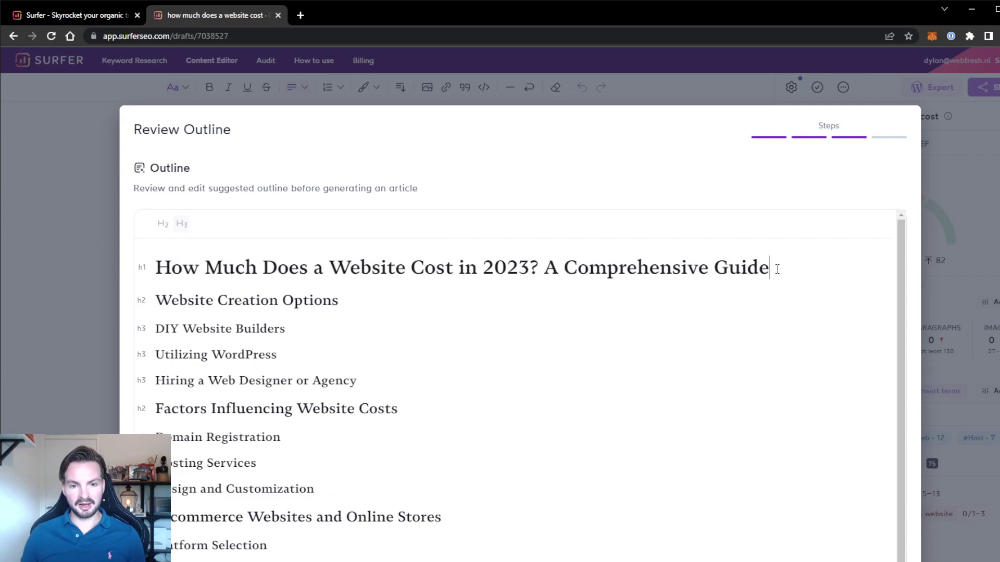
left_click(213, 304)
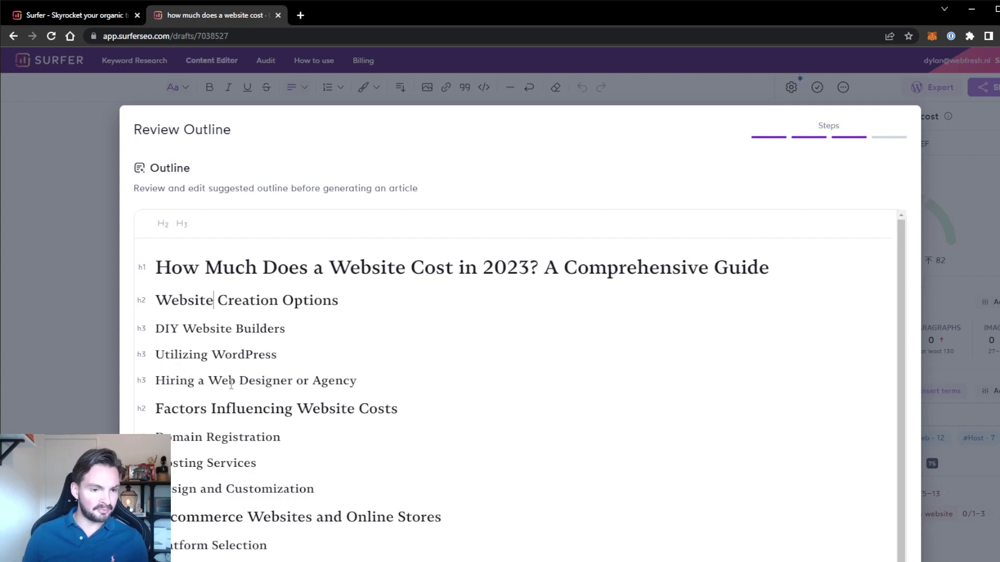
scroll(388, 374, "down", 1)
scroll(383, 364, "up", 1)
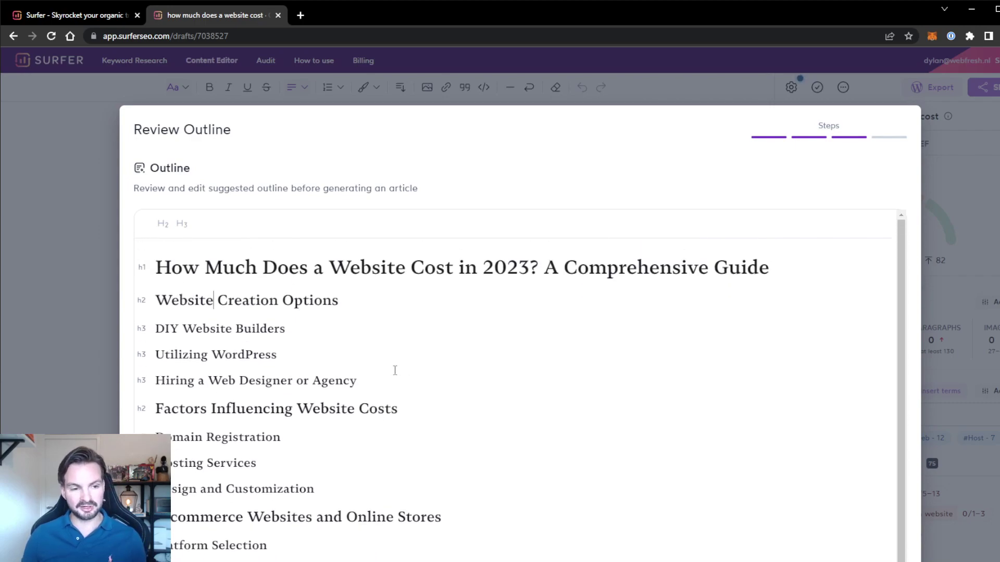
scroll(312, 379, "down", 1)
left_click(151, 354)
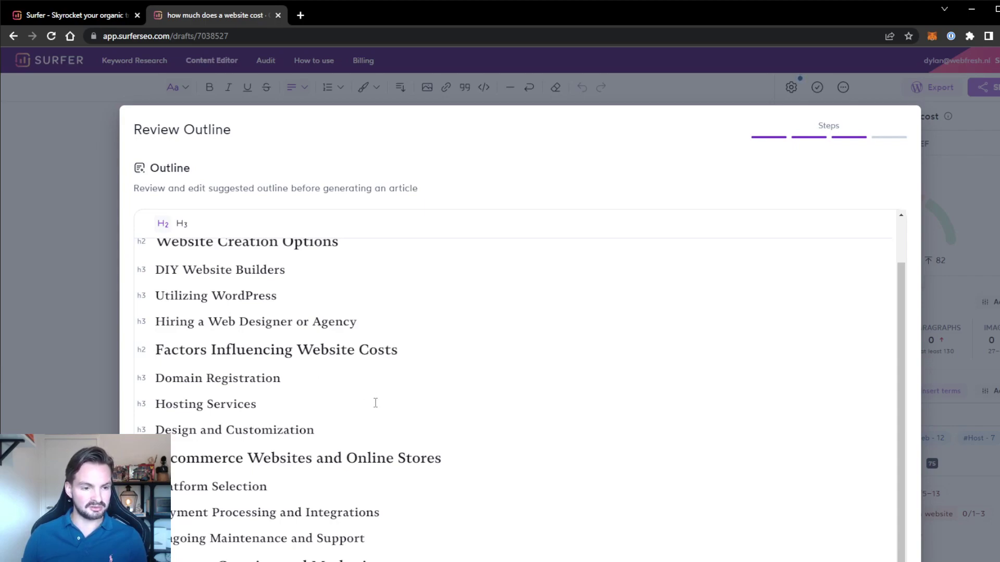
scroll(374, 401, "down", 1)
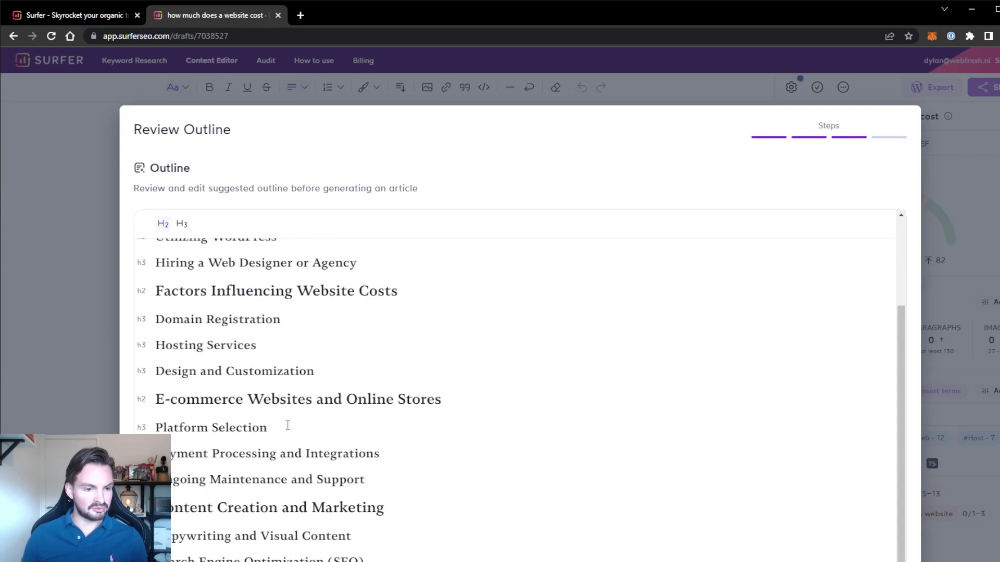
scroll(389, 429, "down", 1)
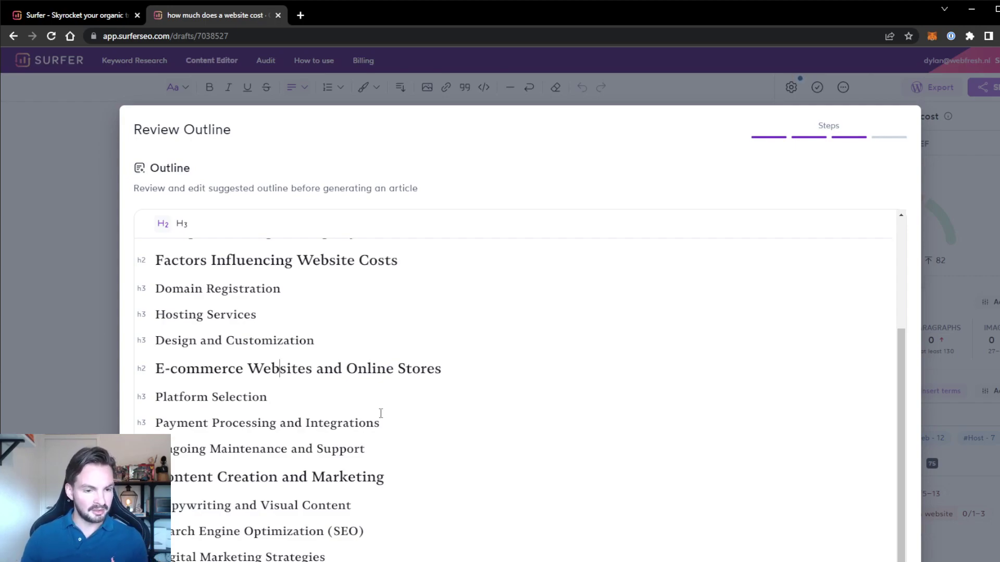
left_click(309, 449)
left_click(401, 479)
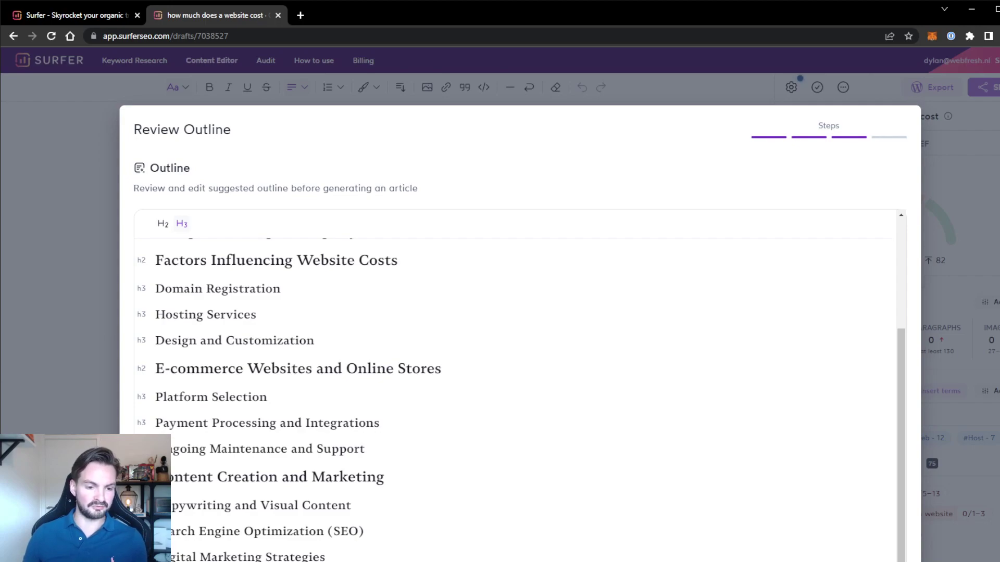
Step: Recheck the whole outline, comparing its opening headings with the closing ones down to Digital Marketing Strategies
scroll(516, 396, "up", 3)
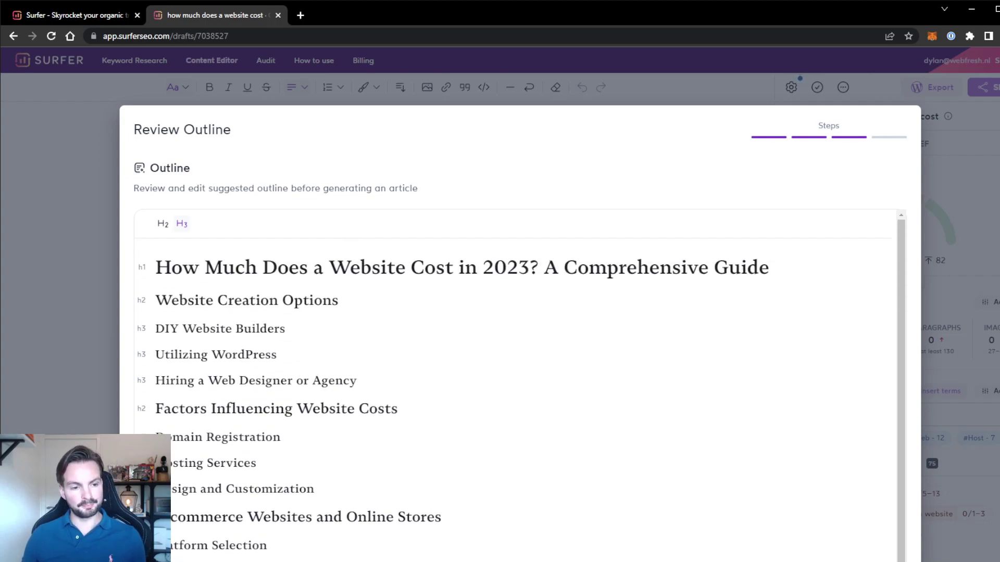
scroll(516, 396, "down", 3)
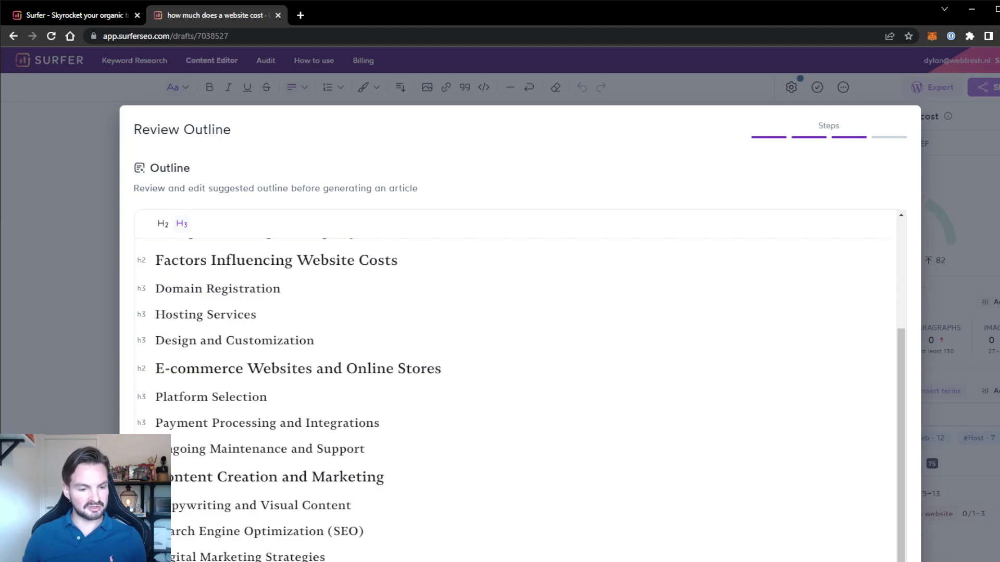
scroll(516, 396, "up", 3)
scroll(515, 396, "down", 3)
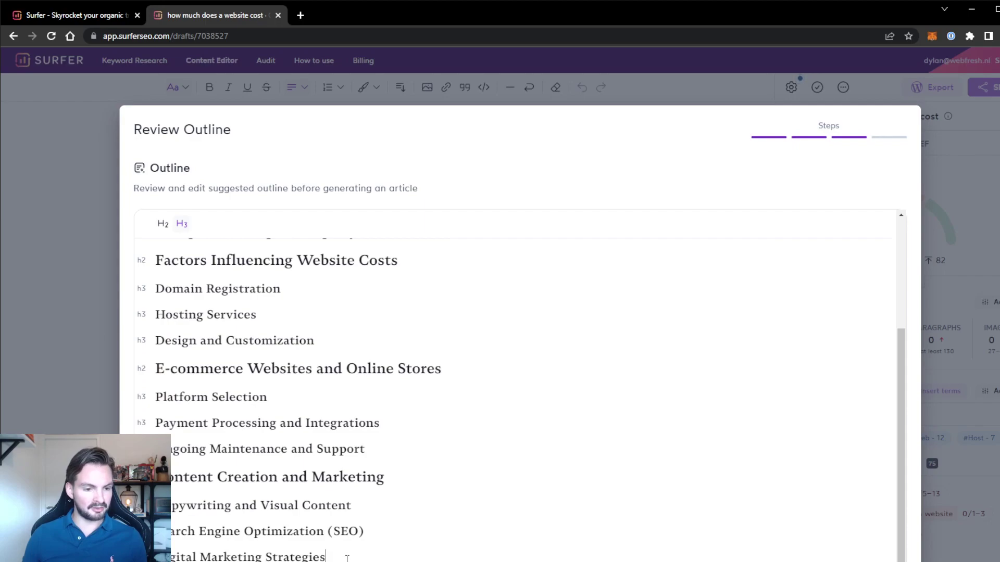
left_click(425, 551)
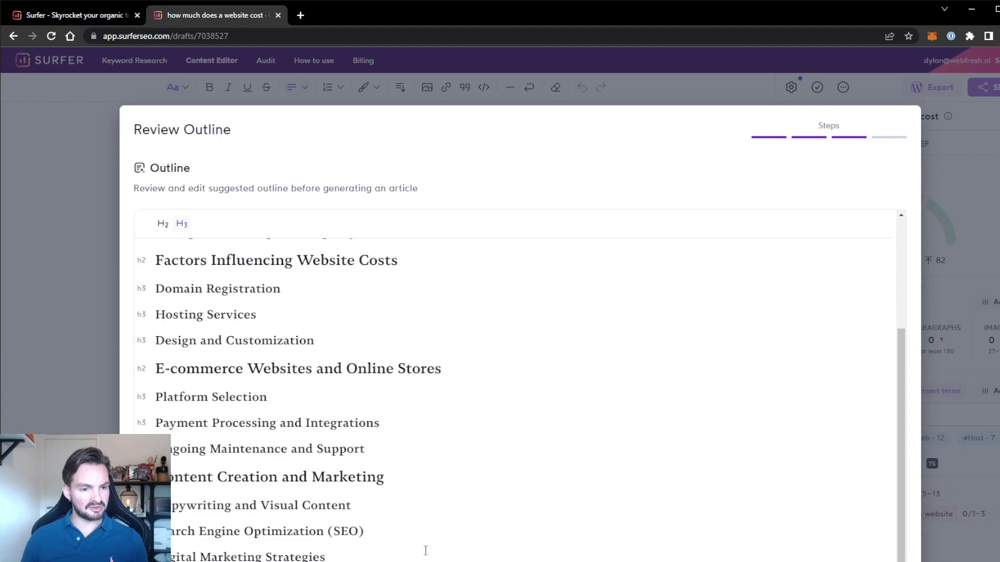
scroll(502, 497, "up", 3)
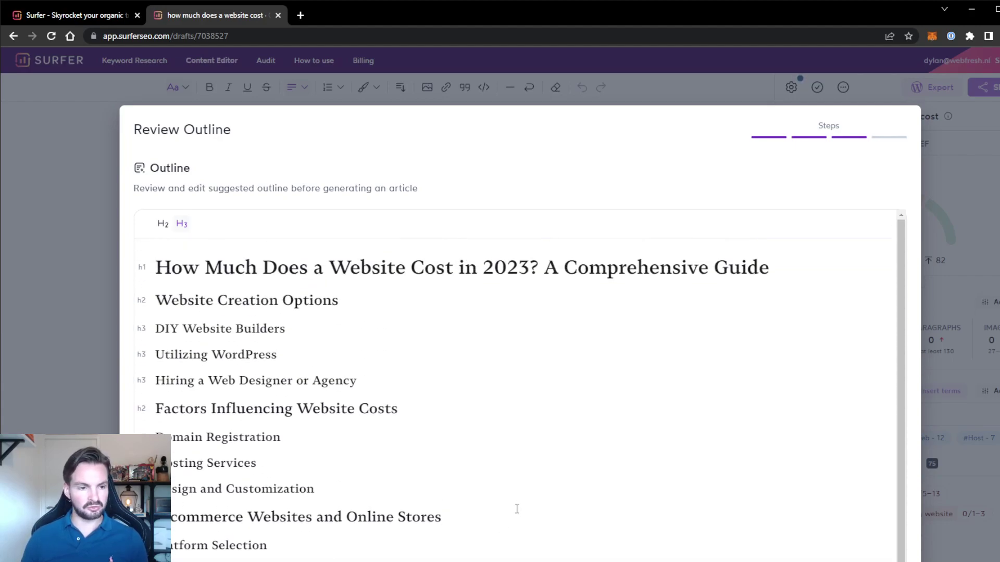
scroll(682, 461, "down", 3)
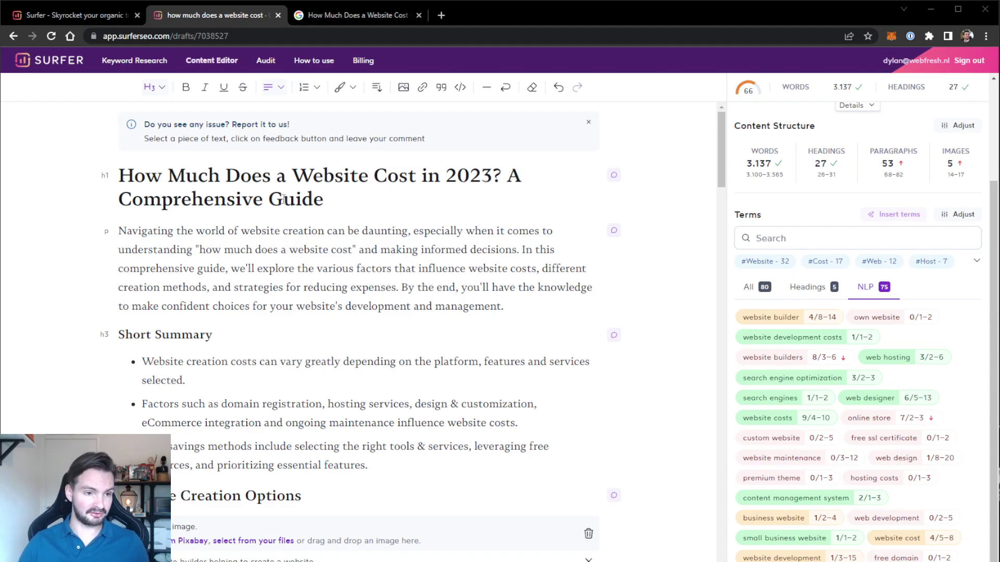
Step: Review the generated article's introduction and Short Summary, and check its content score and its paragraph and image targets
scroll(409, 305, "down", 1)
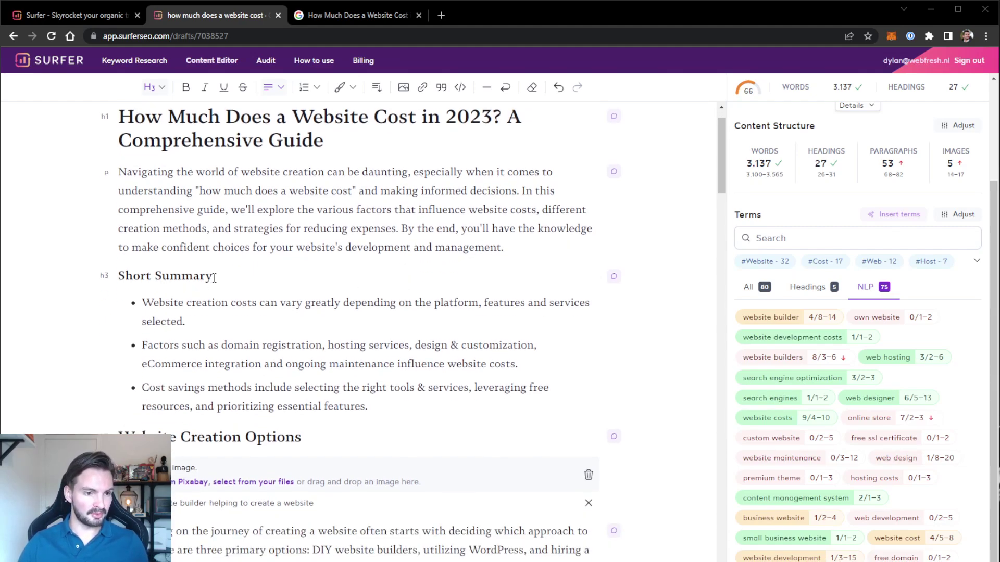
left_click(481, 397)
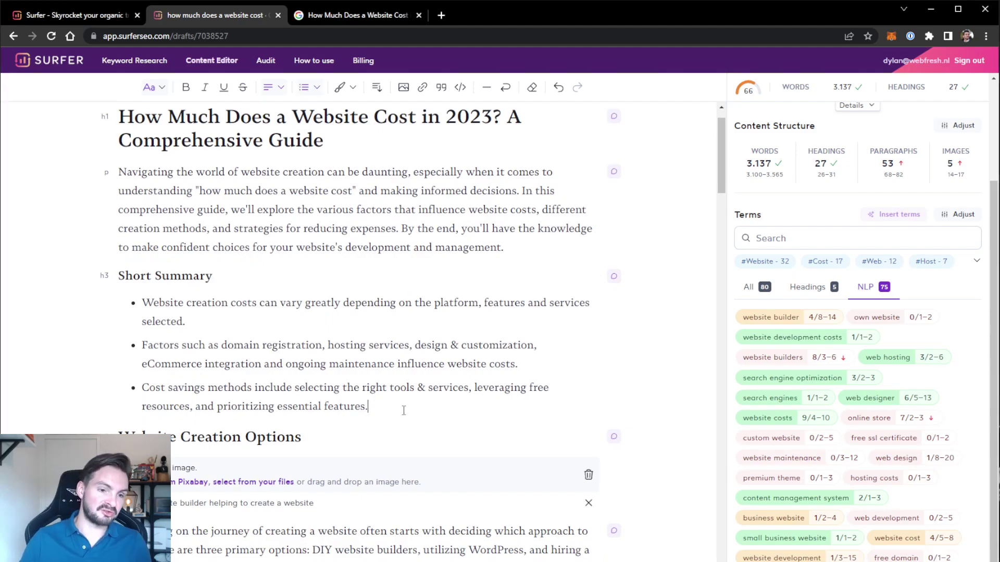
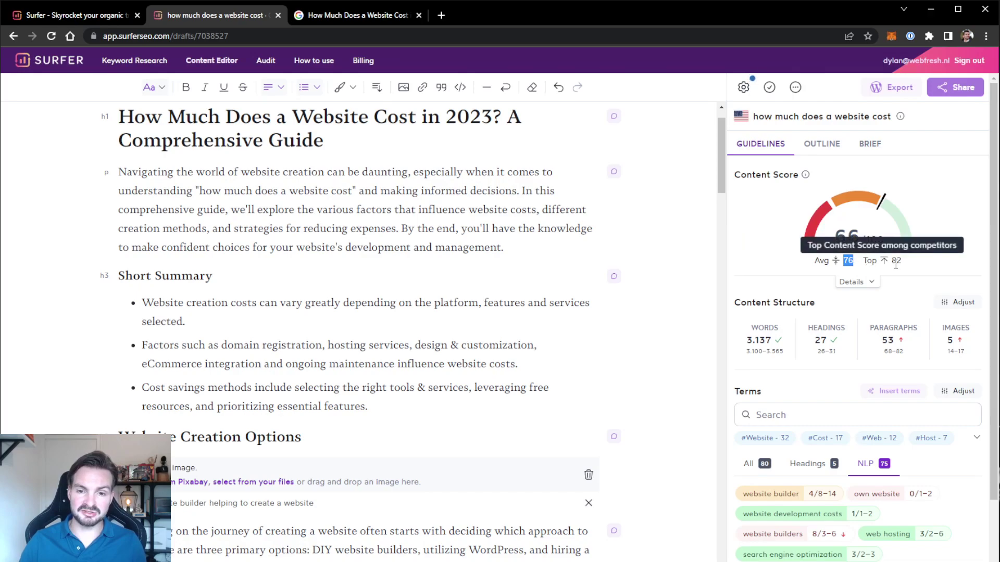
left_click(897, 260)
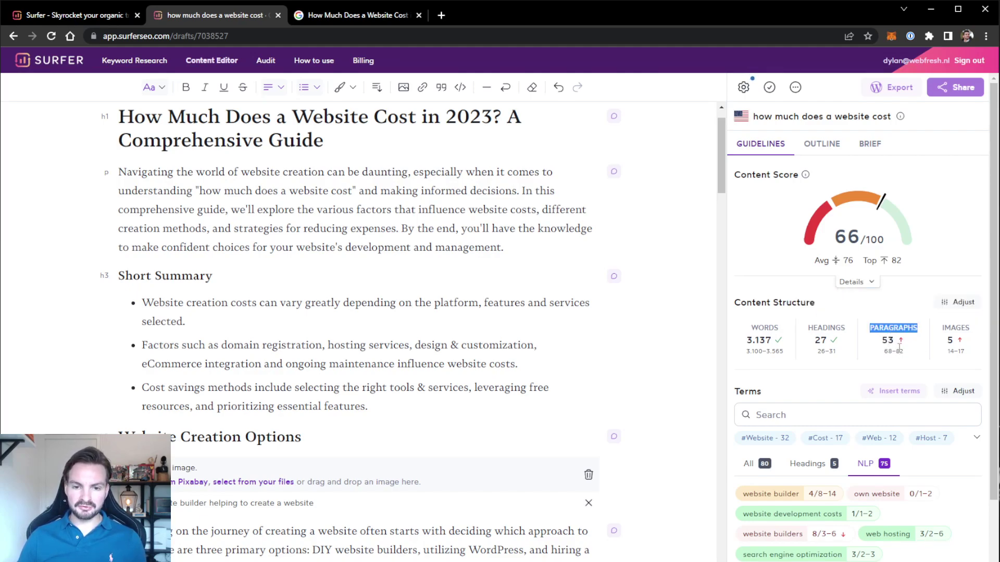
left_click_drag(884, 351, 902, 352)
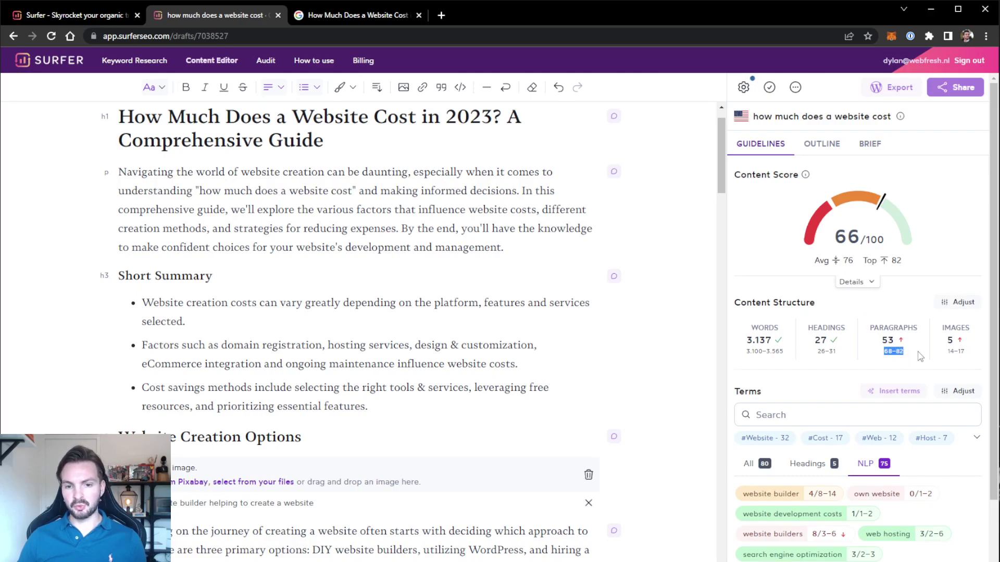
left_click(922, 355)
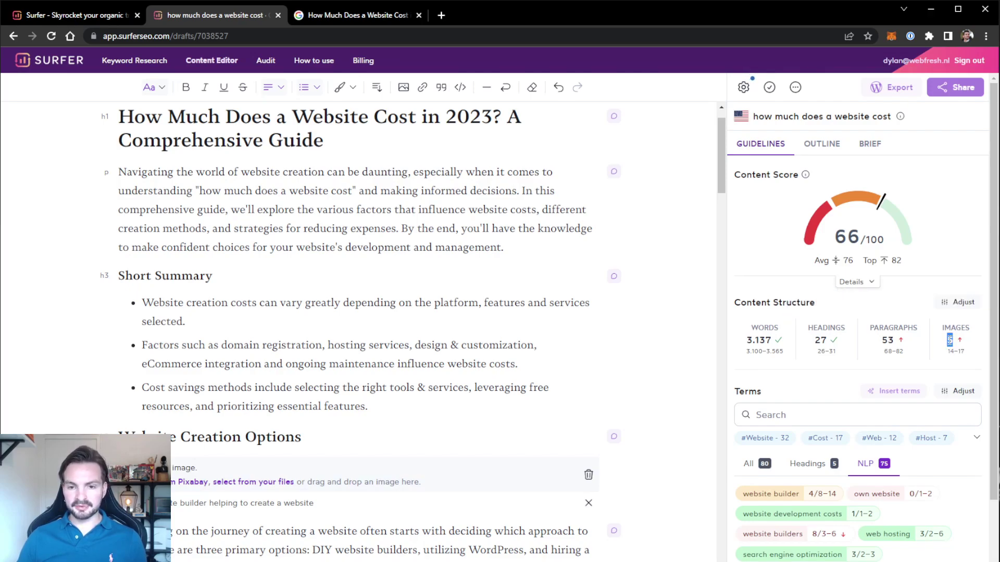
left_click_drag(949, 339, 965, 352)
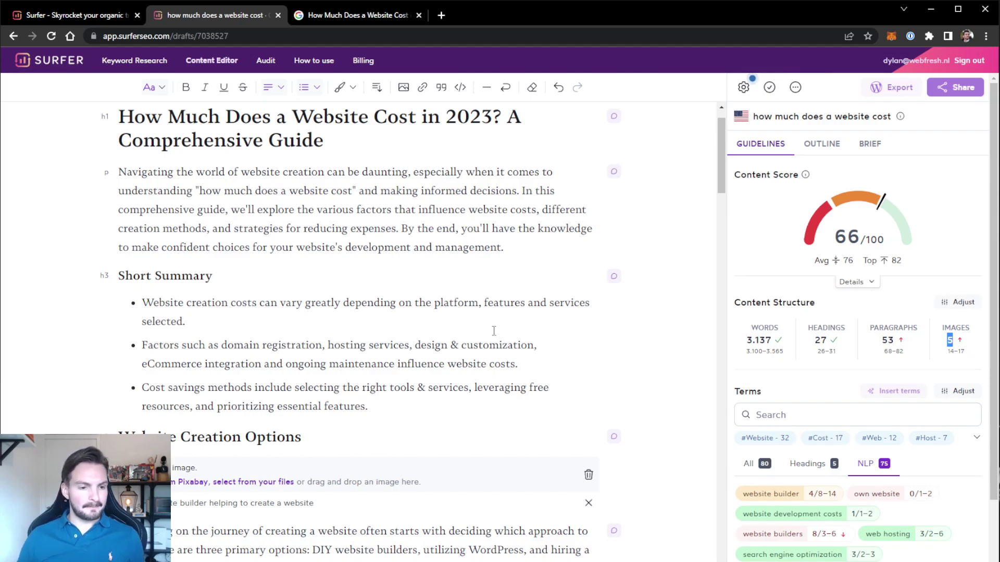
left_click(447, 338)
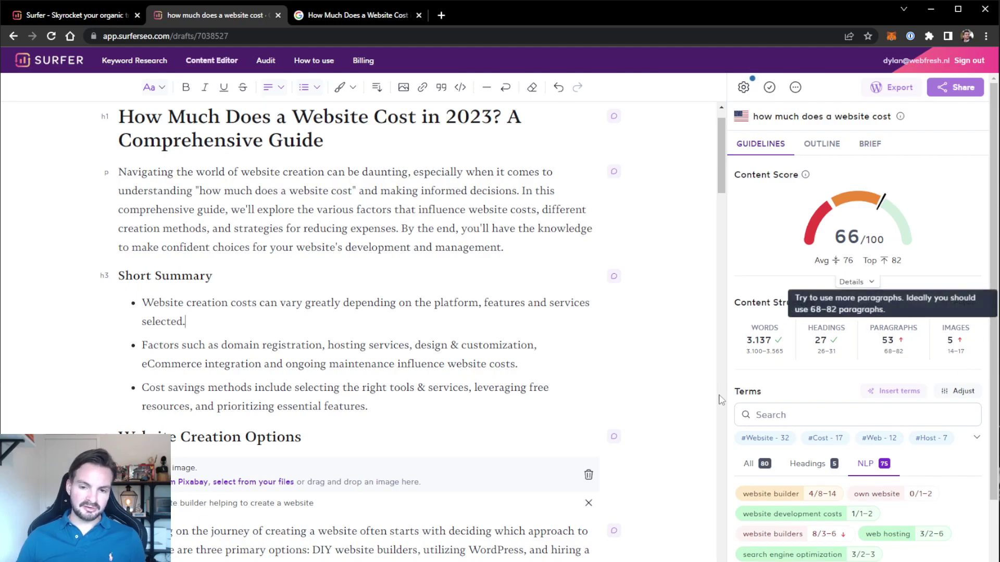
left_click(343, 388)
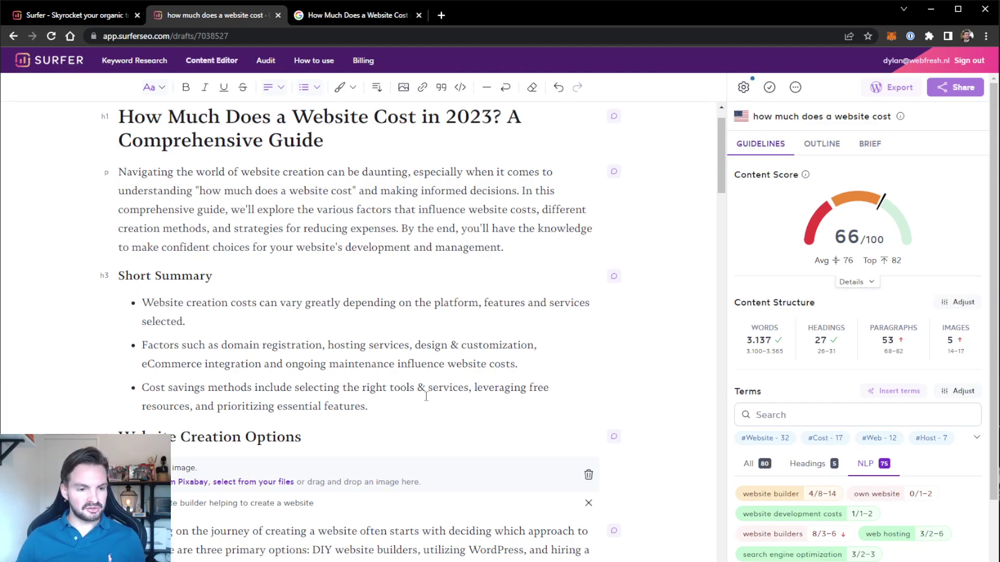
Step: Examine the image placeholder with its description and the two paragraphs under the Website Creation Options heading
scroll(437, 390, "down", 1)
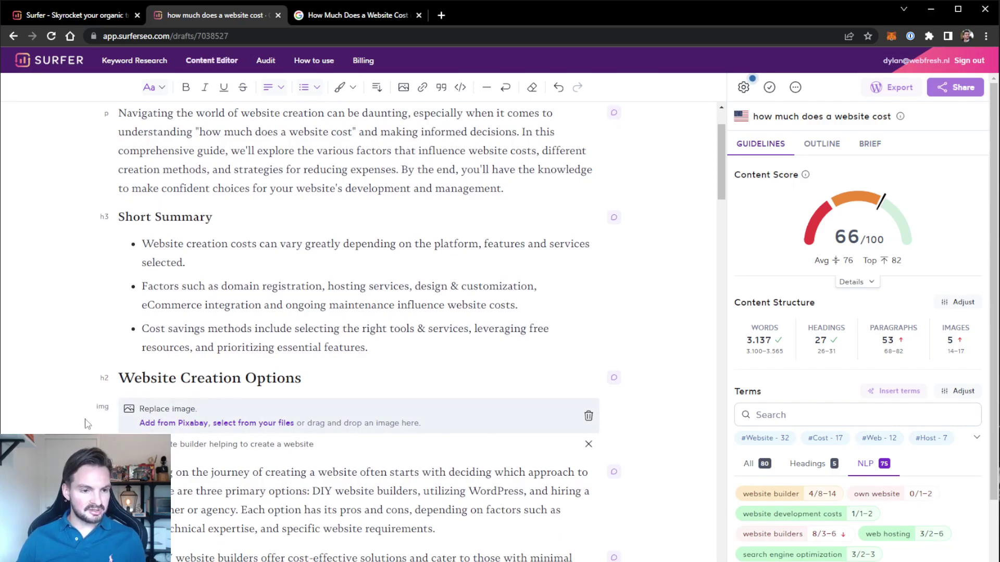
left_click_drag(167, 444, 319, 441)
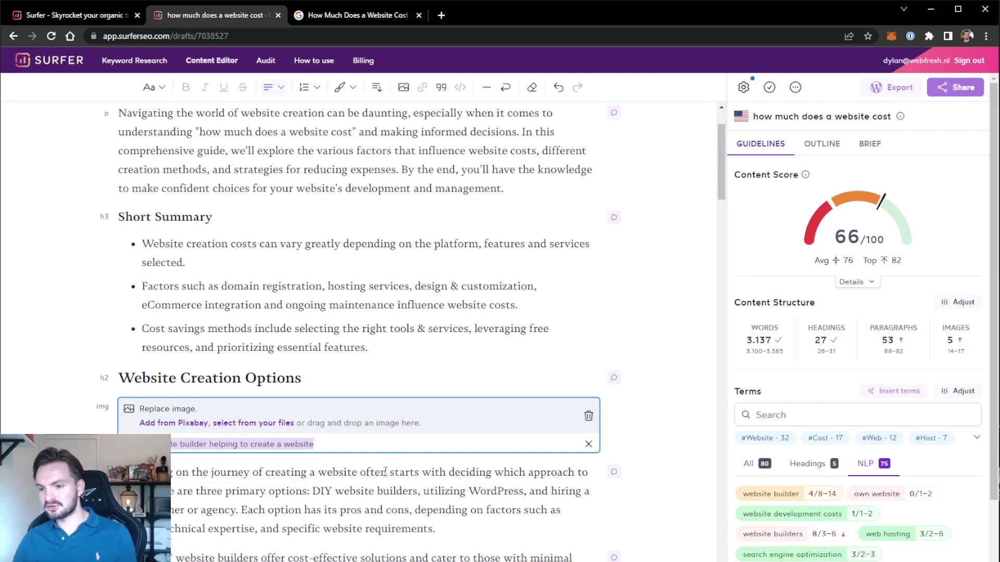
scroll(312, 312, "down", 3)
left_click(175, 202)
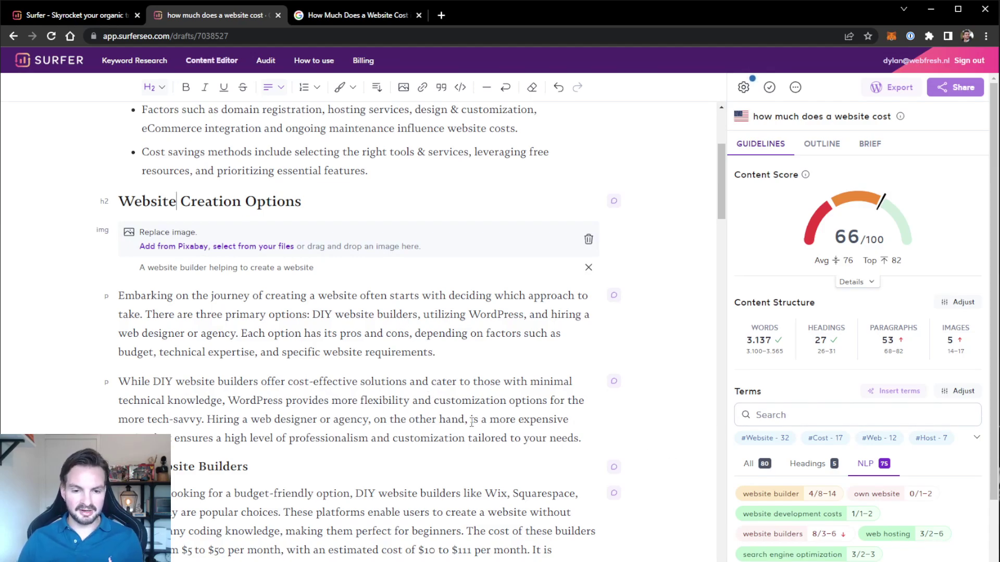
scroll(614, 364, "down", 1)
left_click_drag(585, 379, 162, 322)
left_click(161, 323)
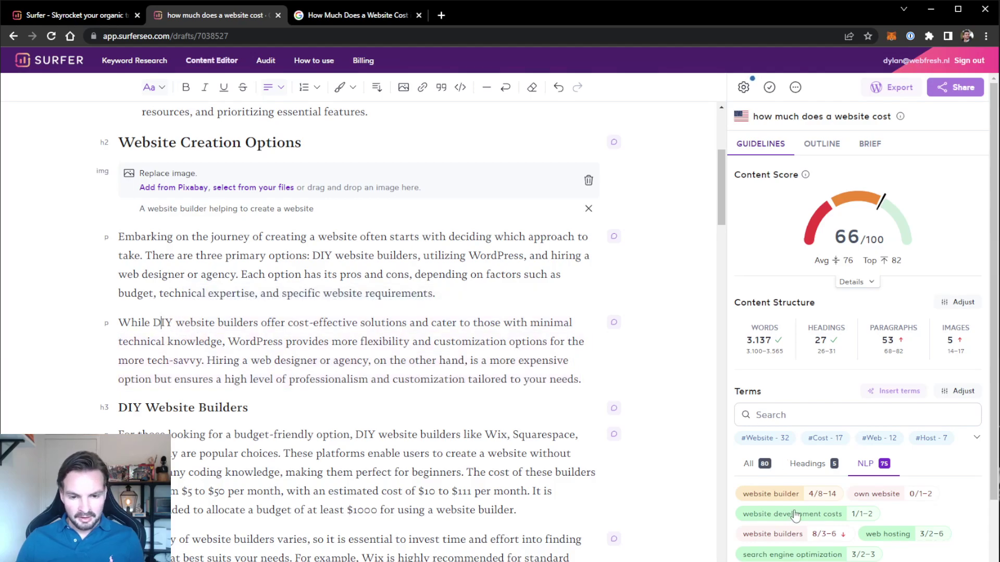
Step: Check the recommended Headings terms and NLP terms against their usage in the article
scroll(795, 515, "down", 5)
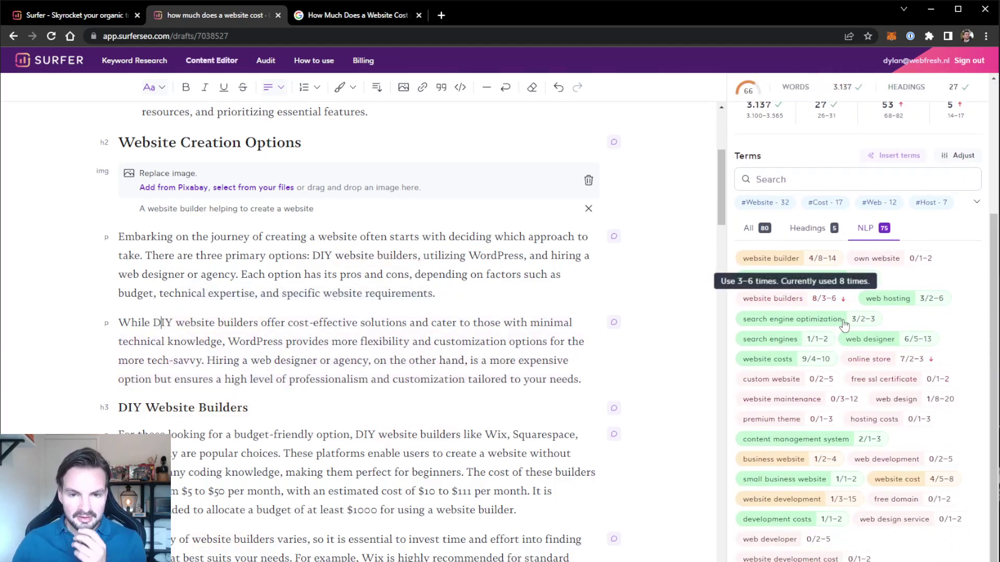
left_click(806, 228)
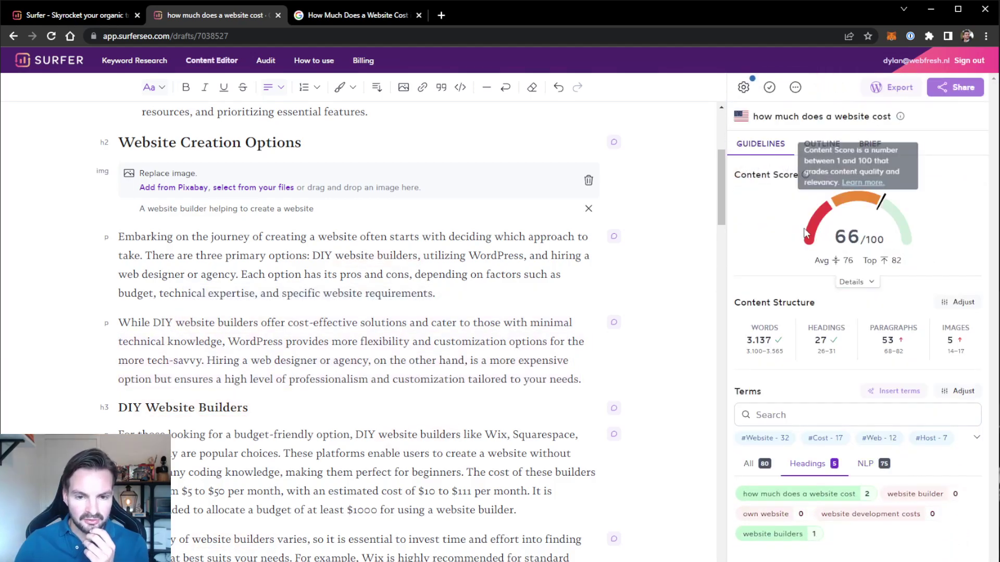
left_click(870, 472)
scroll(937, 538, "down", 3)
scroll(937, 538, "down", 1)
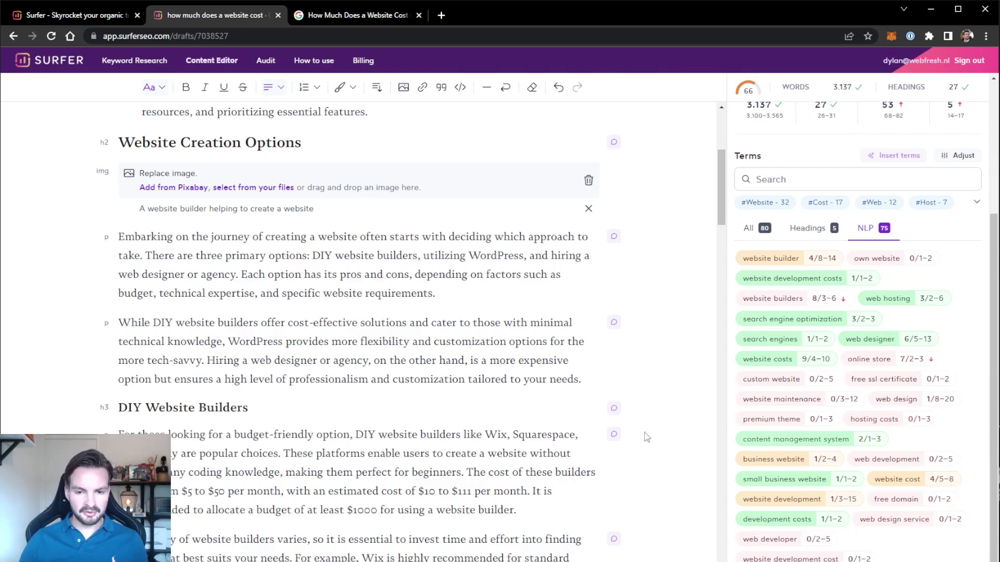
scroll(843, 317, "up", 3)
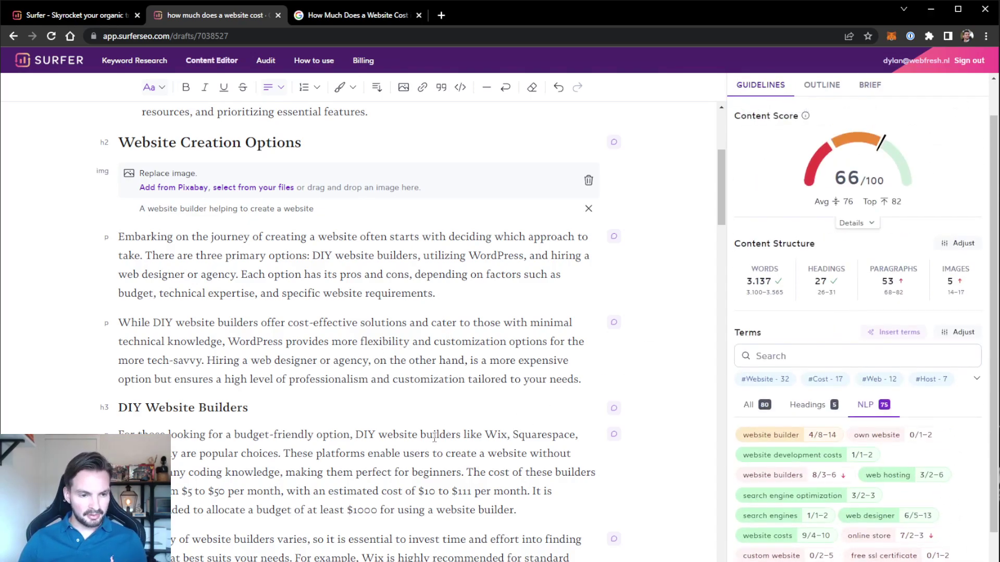
Step: In the second paragraph under Utilizing WordPress, replace the last word so that the closing sentence ends with "premium themes"
scroll(434, 438, "down", 1)
scroll(781, 446, "down", 2)
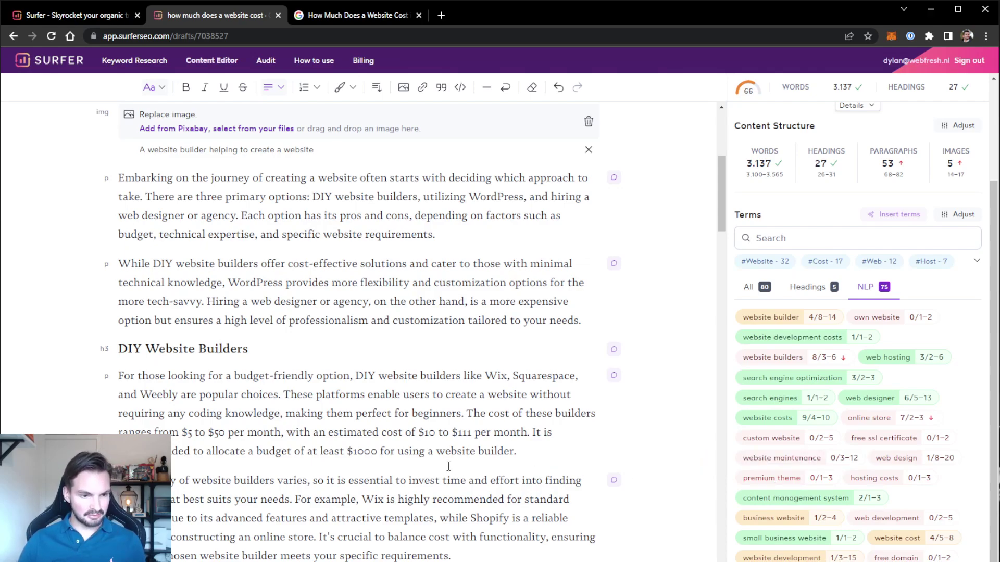
scroll(319, 350, "down", 6)
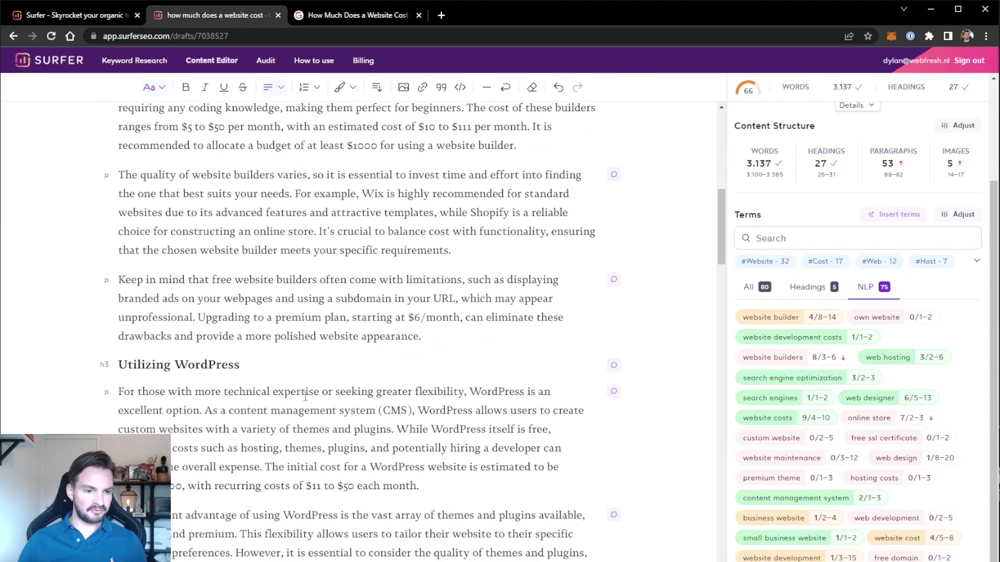
left_click(227, 311)
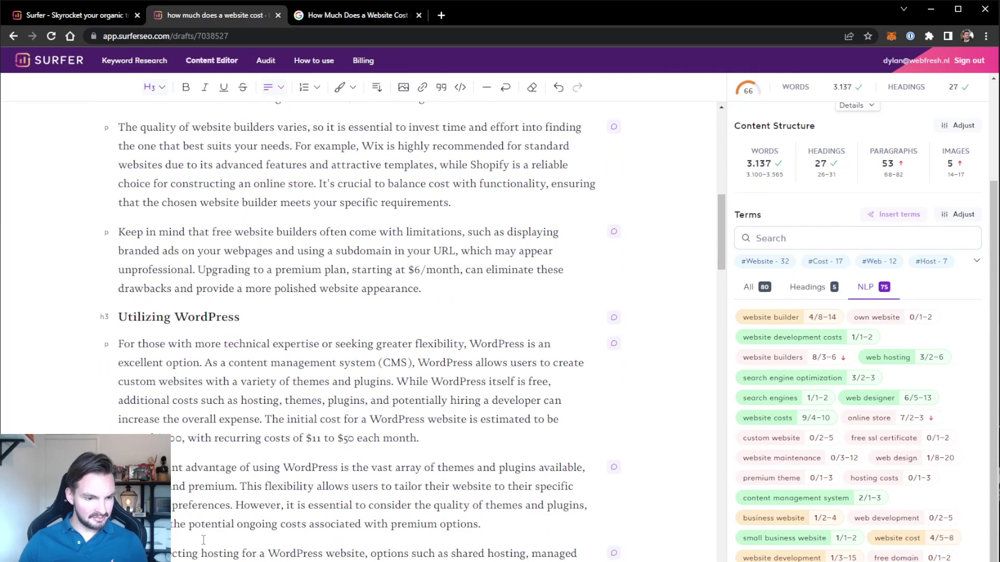
key("Down")
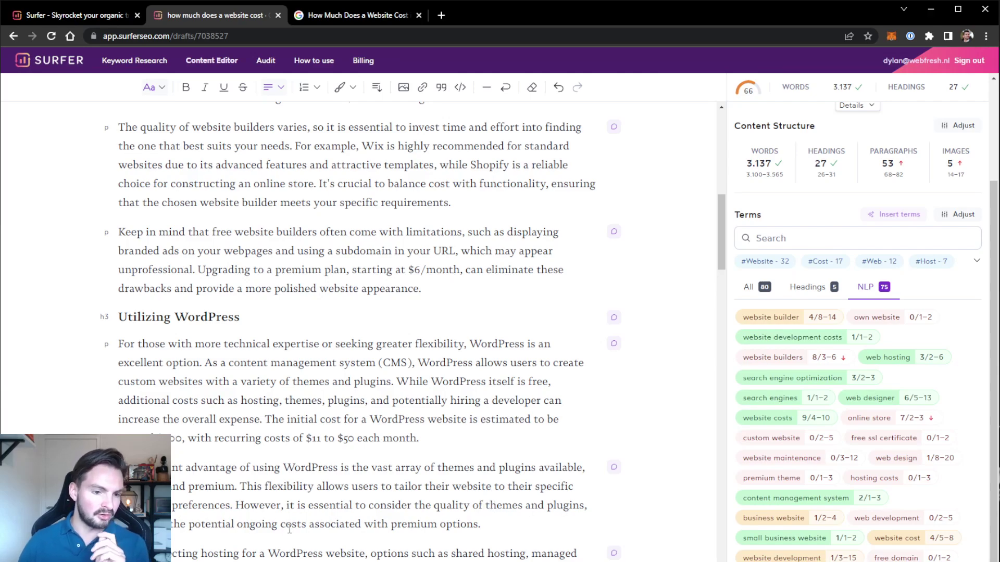
double_click(460, 525)
key("BackSpace")
type("themes ")
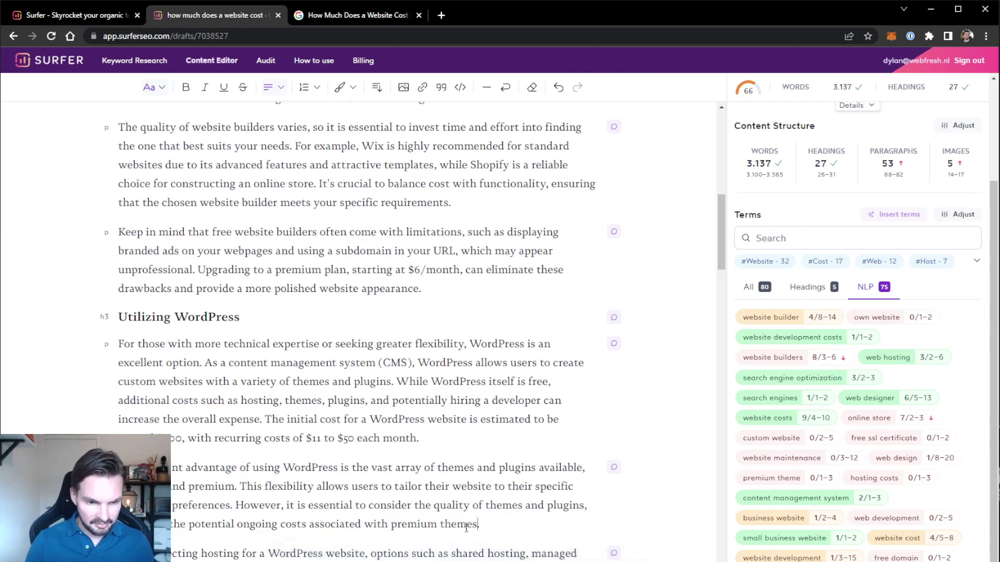
Step: Extend the closing sentence of the second Utilizing WordPress paragraph with "and plugins." after "premium themes"
type("and pl")
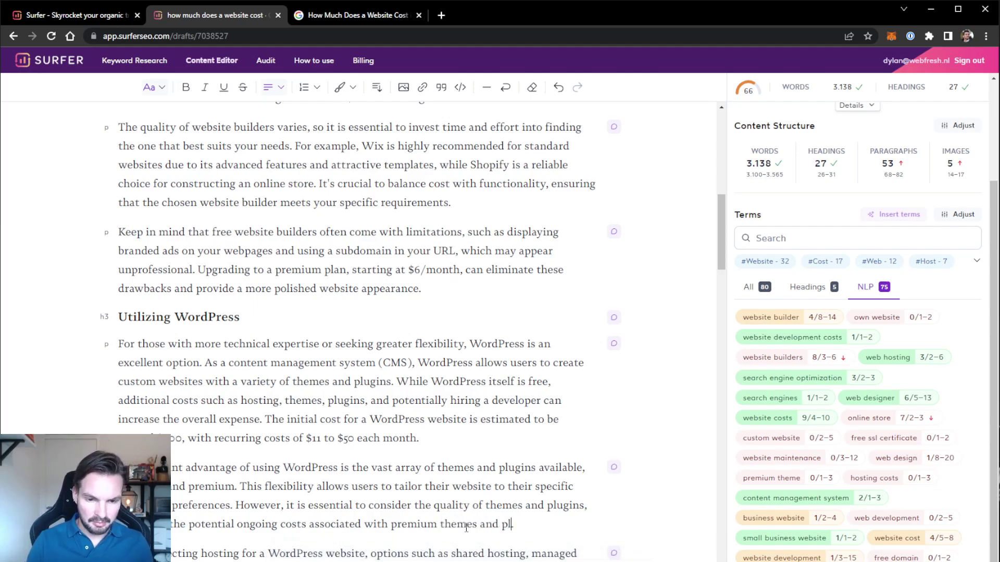
type("guins")
key("BackSpace")
key("BackSpace")
key("BackSpace")
key("BackSpace")
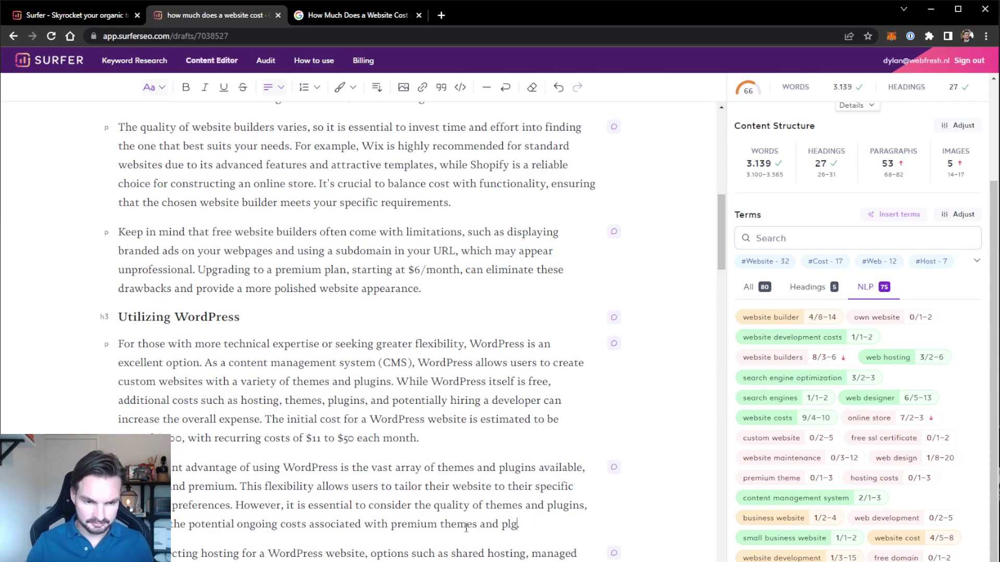
type("ugins.")
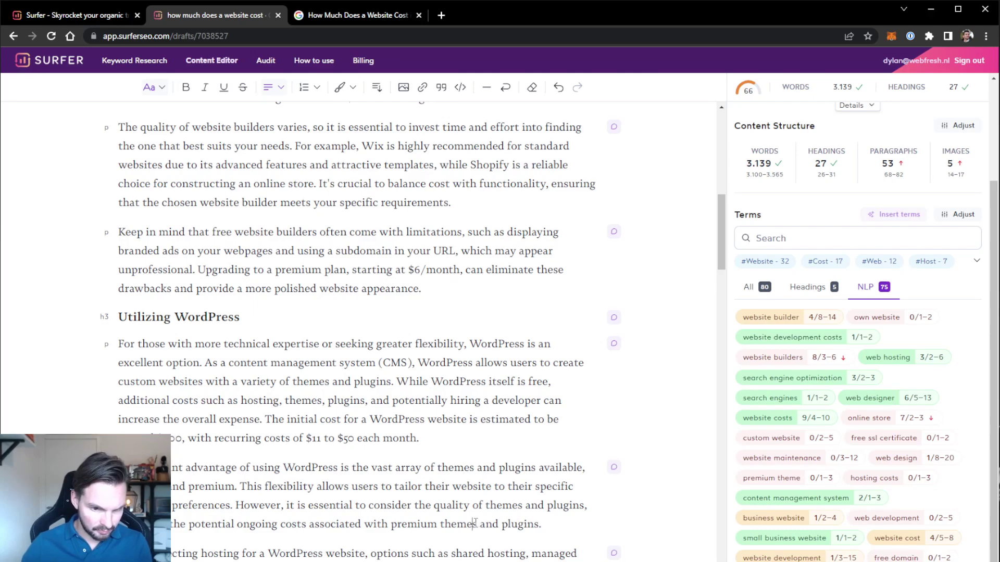
Step: Reword the end of that closing sentence to the singular "a premium theme or plugin."
key("BackSpace")
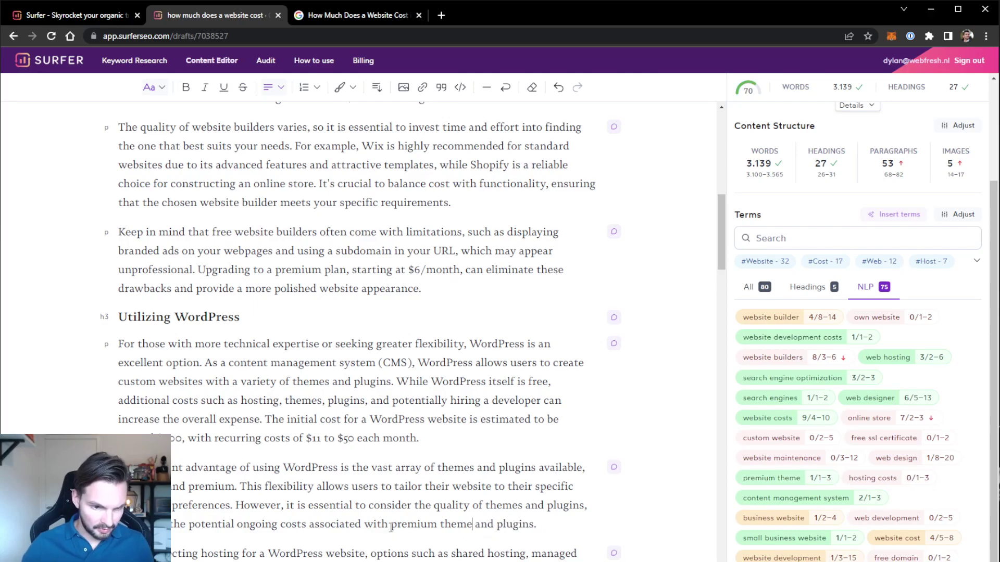
left_click(391, 526)
type("a")
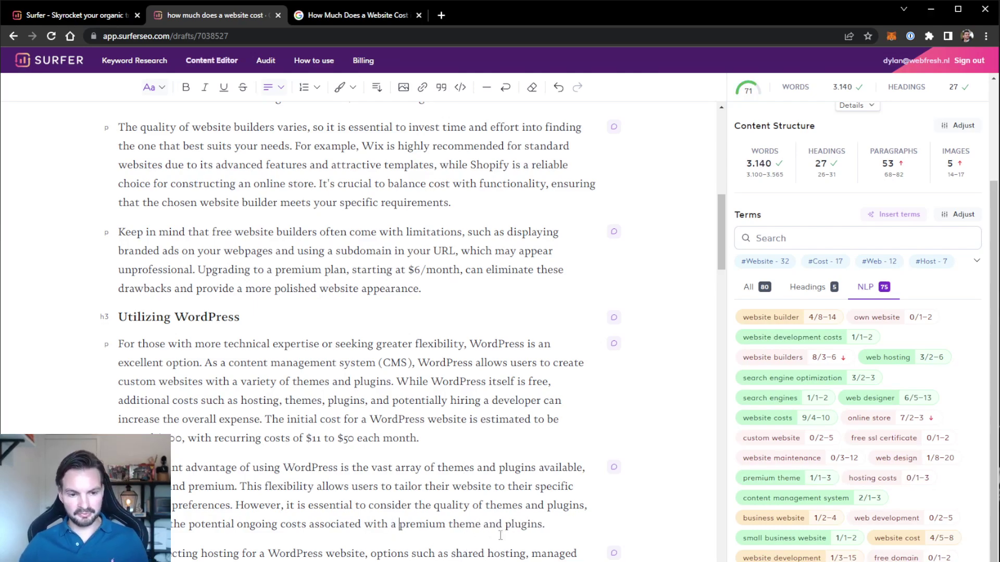
left_click_drag(483, 524, 499, 524)
type("o")
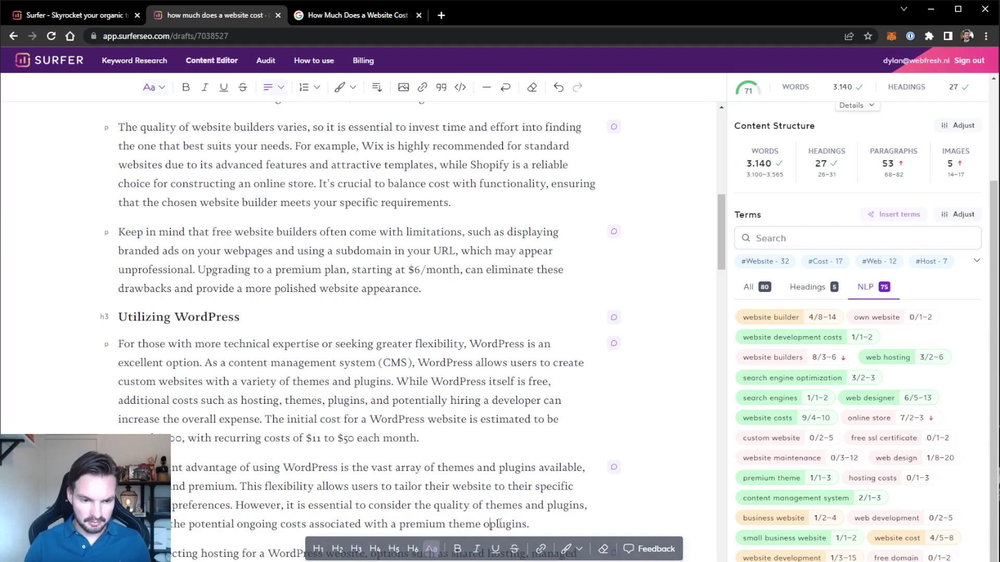
type("r")
left_click(540, 505)
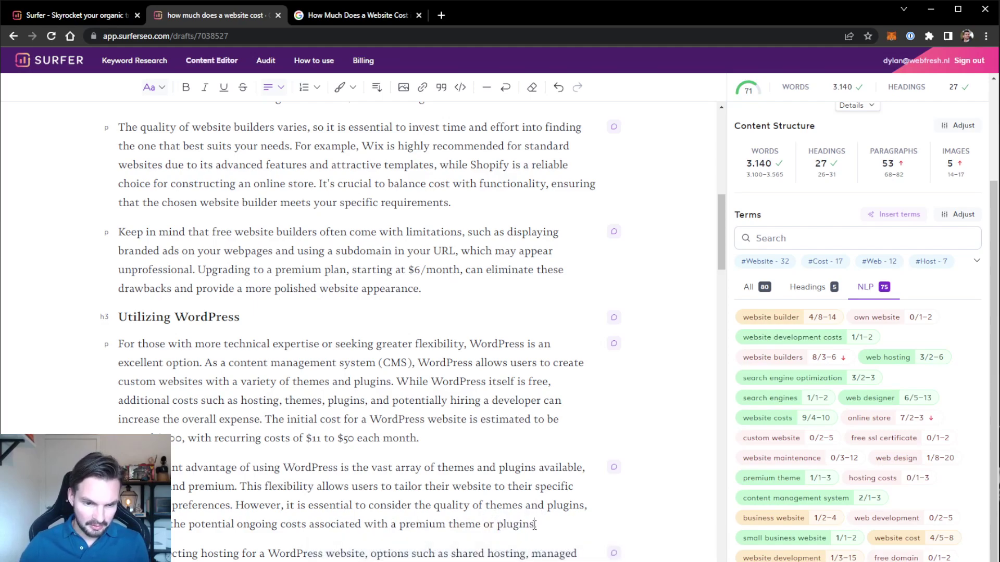
left_click(534, 525)
key("BackSpace")
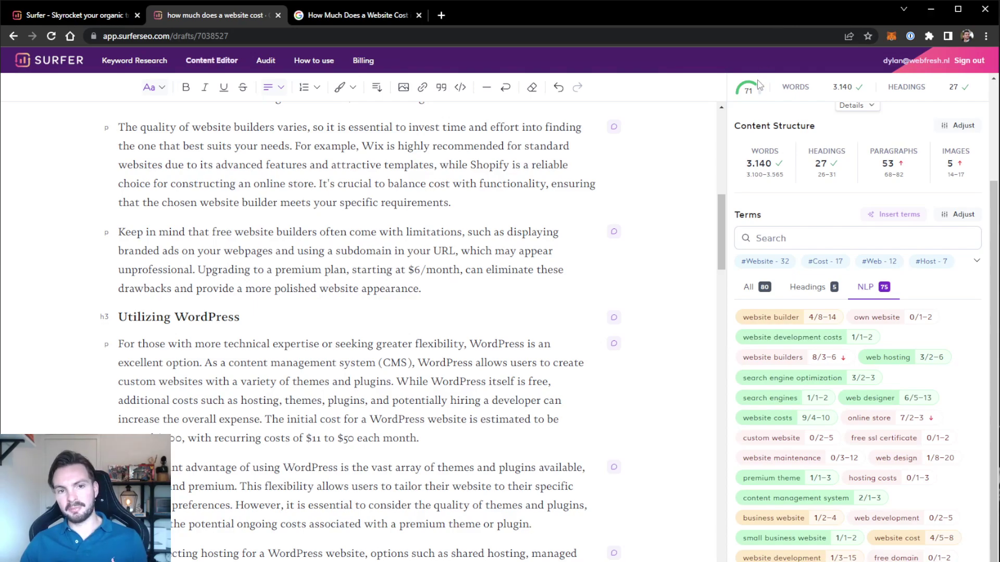
Step: Check the content score gauge and content structure figures in the guidelines after the wording change
mouse_move(753, 90)
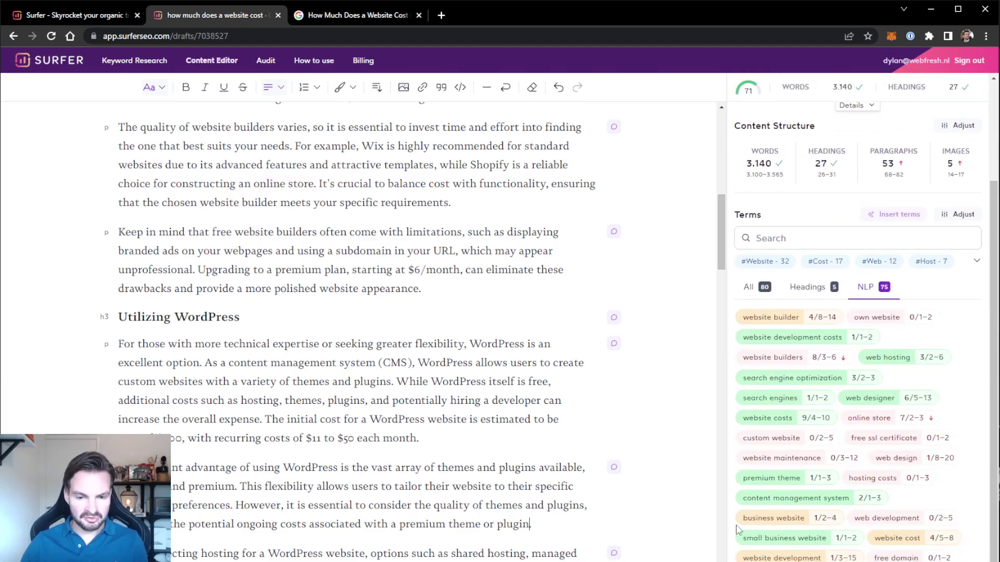
scroll(815, 301, "up", 4)
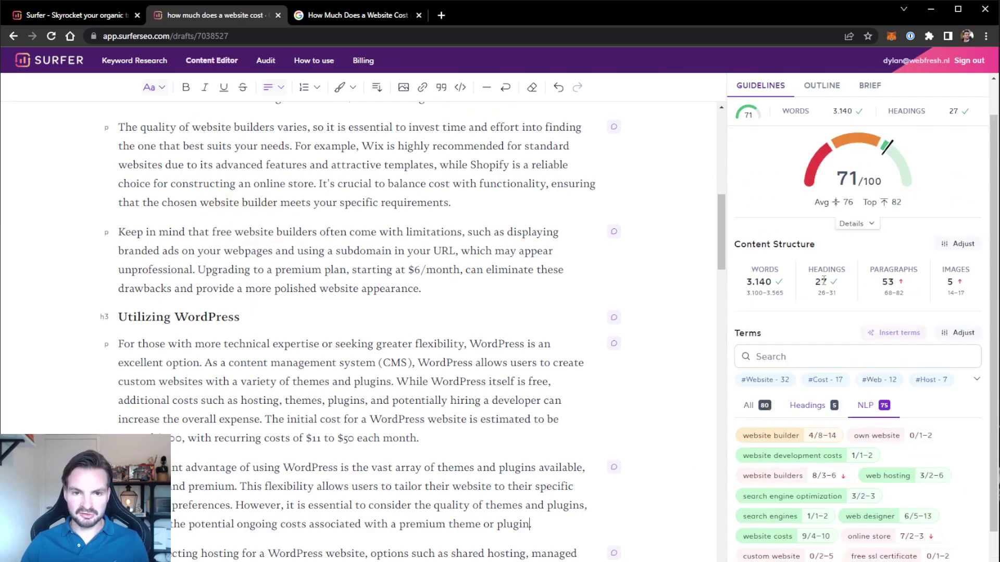
mouse_move(848, 260)
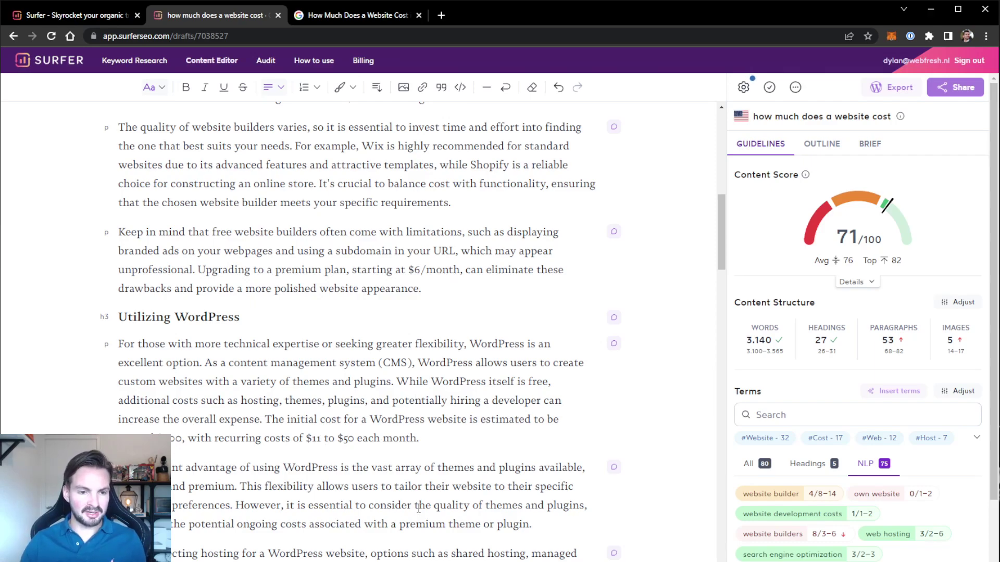
left_click(471, 443)
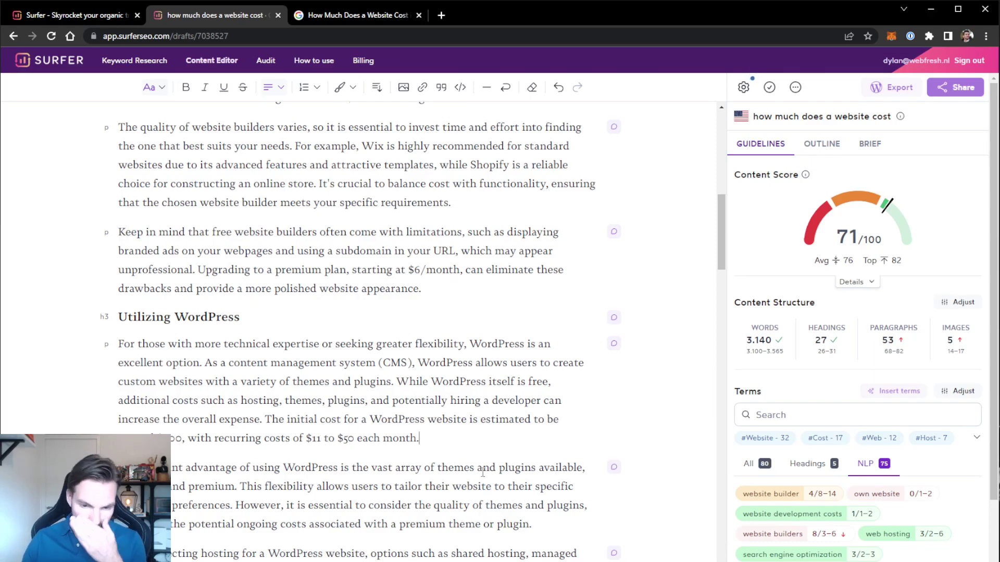
Step: Read through the rest of the article down to the Summary and Frequently Asked Questions sections
scroll(481, 468, "up", 3)
scroll(404, 346, "down", 7)
scroll(403, 346, "down", 10)
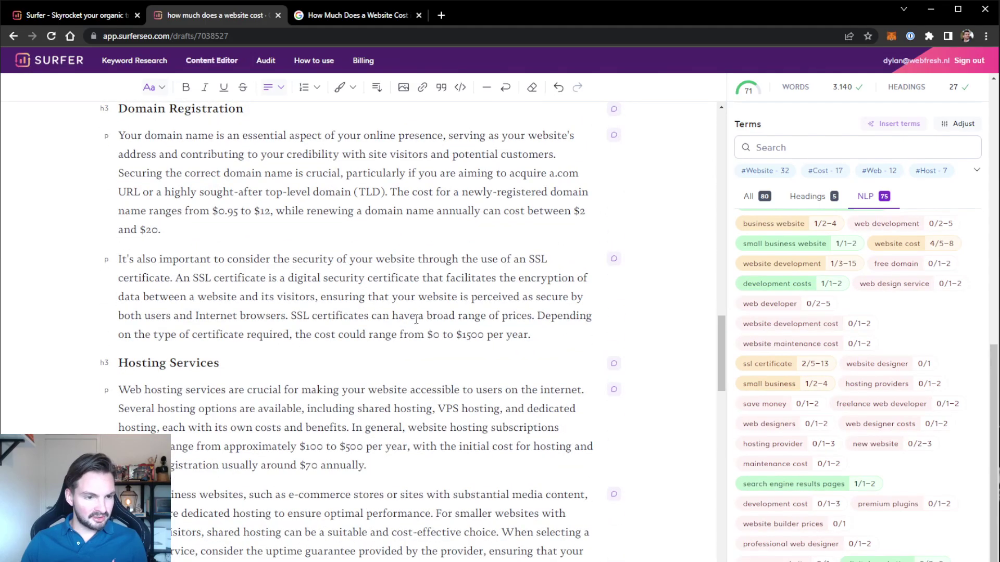
scroll(416, 320, "down", 20)
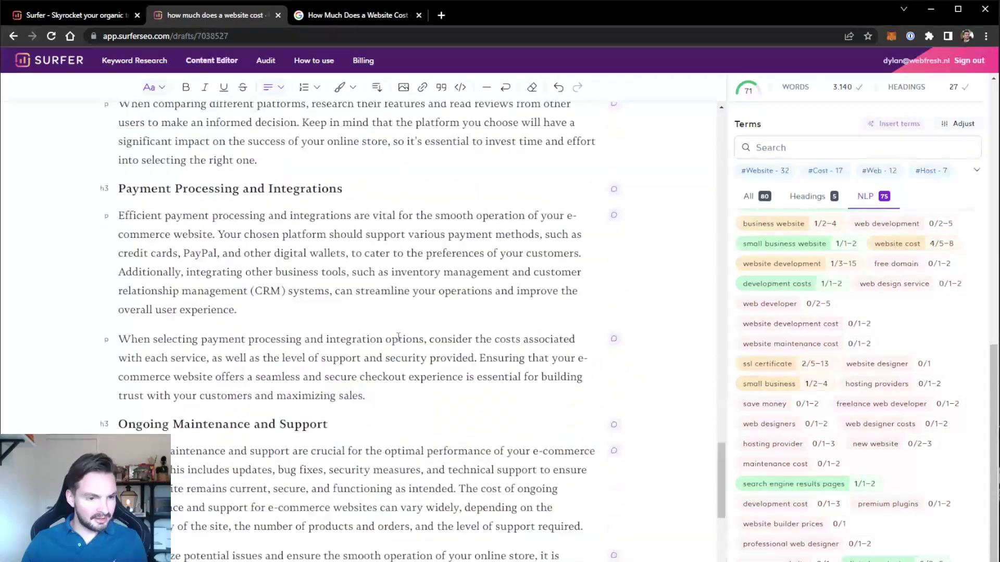
scroll(398, 338, "down", 20)
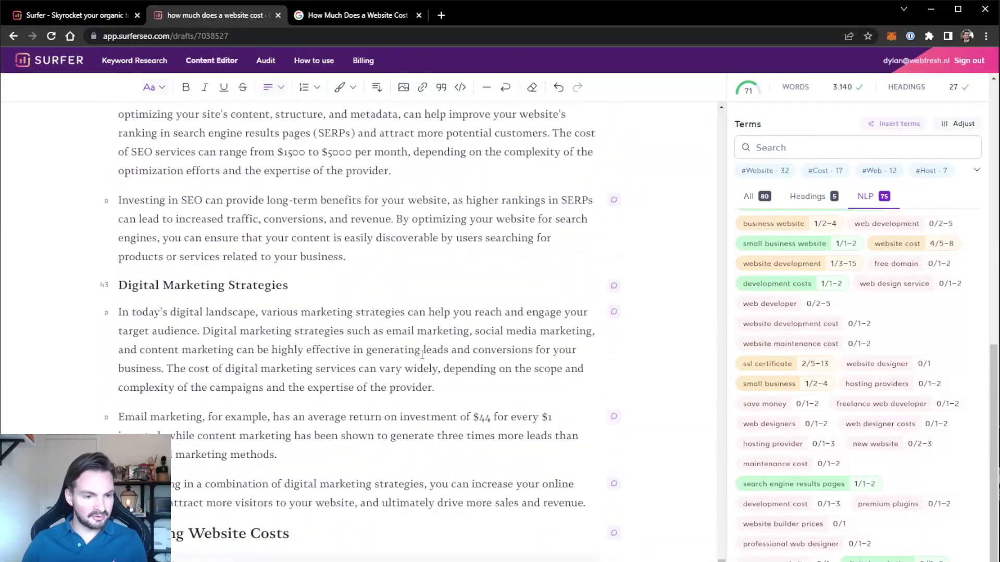
scroll(422, 354, "down", 20)
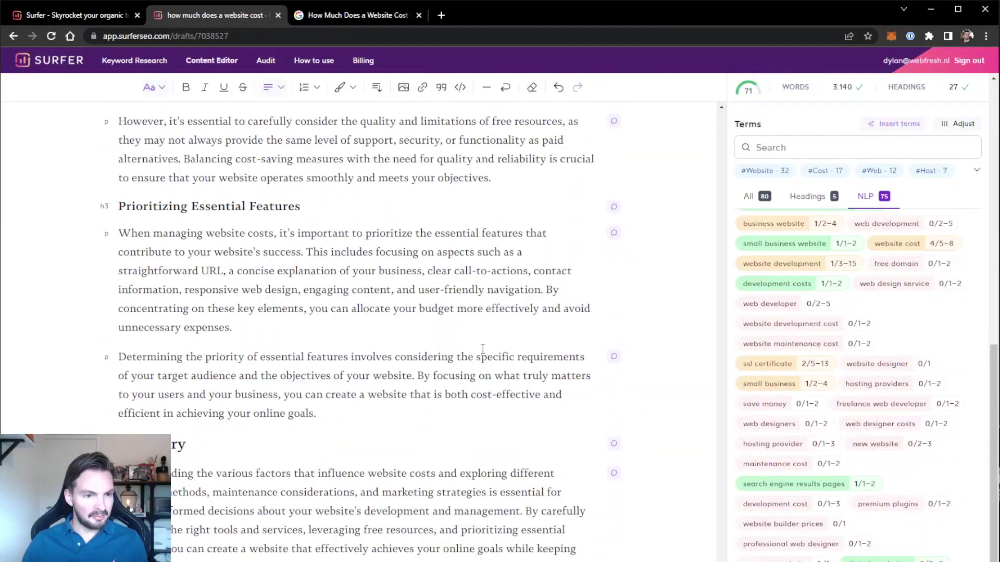
scroll(165, 397, "down", 2)
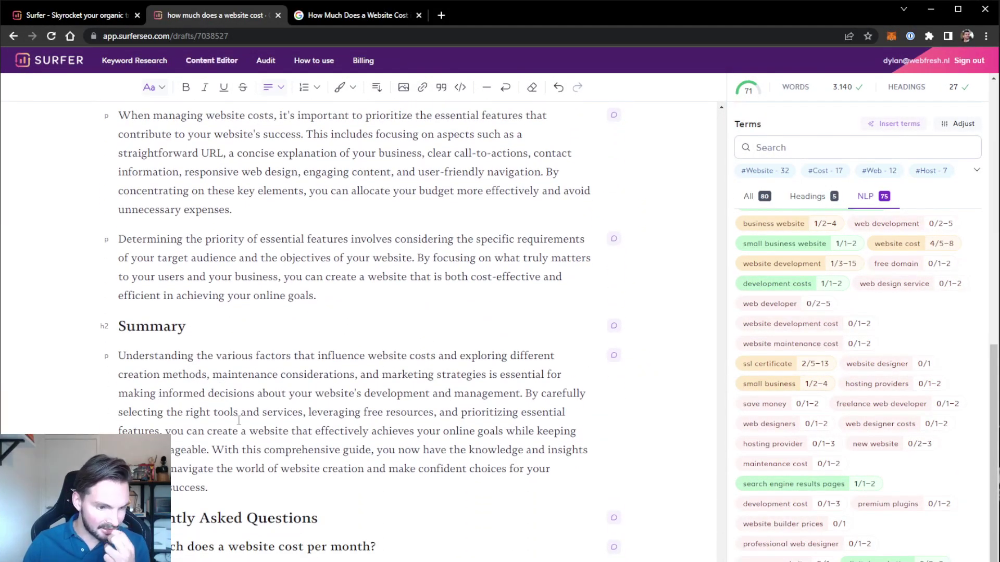
scroll(222, 387, "down", 5)
scroll(207, 289, "up", 4)
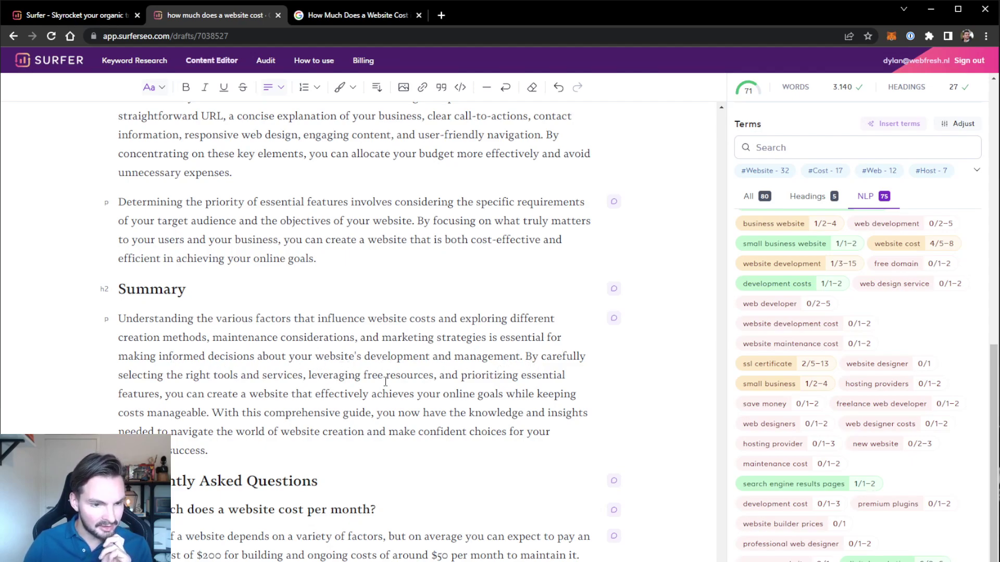
left_click(295, 456)
scroll(311, 447, "down", 3)
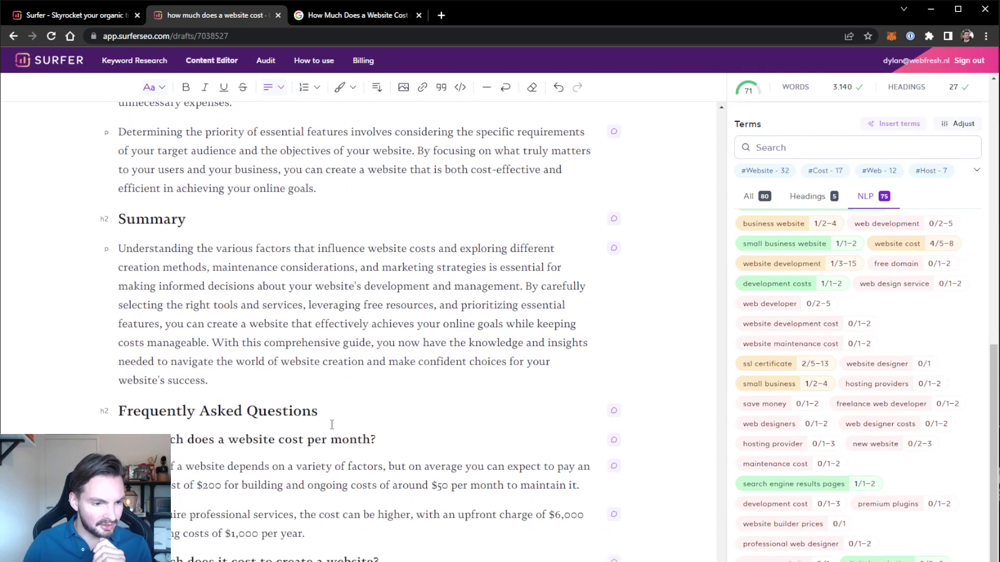
scroll(342, 417, "down", 1)
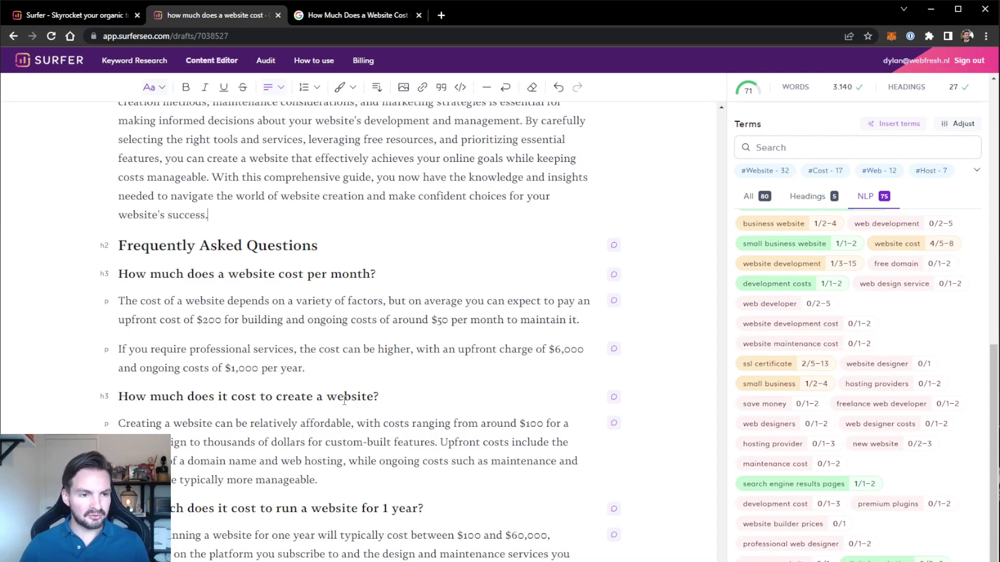
Step: Switch to the Google results and rerun the search for "How Much Does a Website Cost in 2023"
left_click(341, 15)
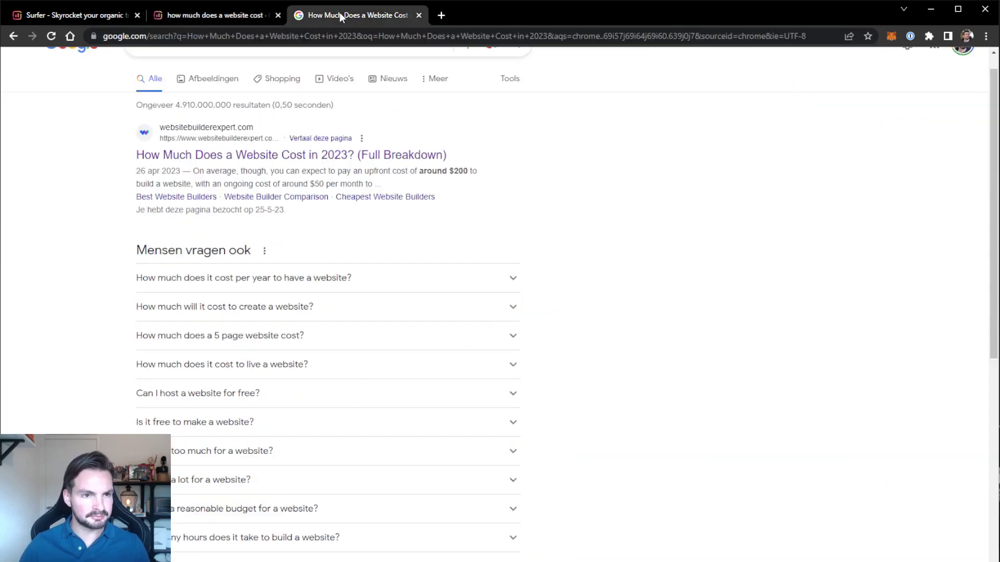
scroll(284, 115, "up", 1)
left_click(356, 79)
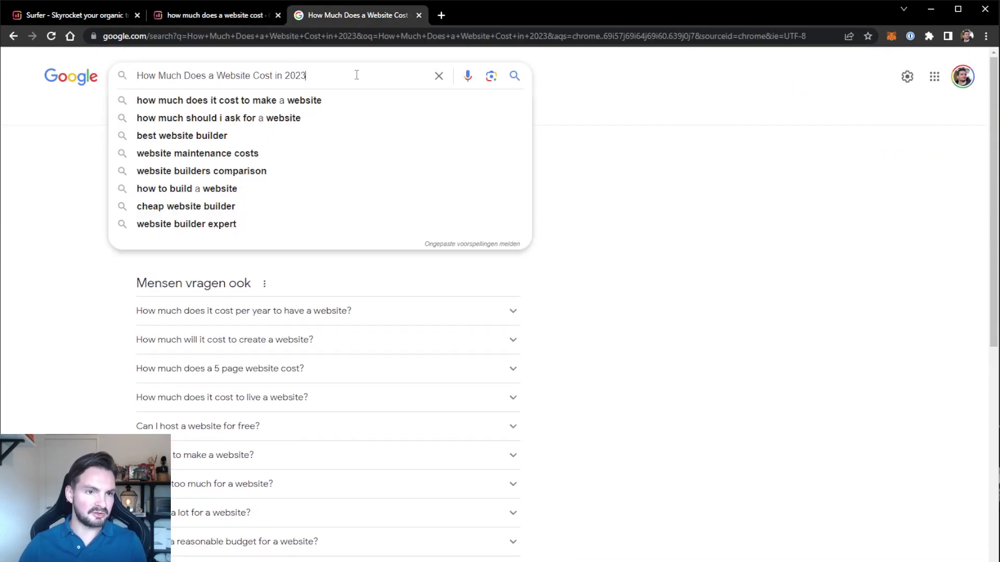
key("Return")
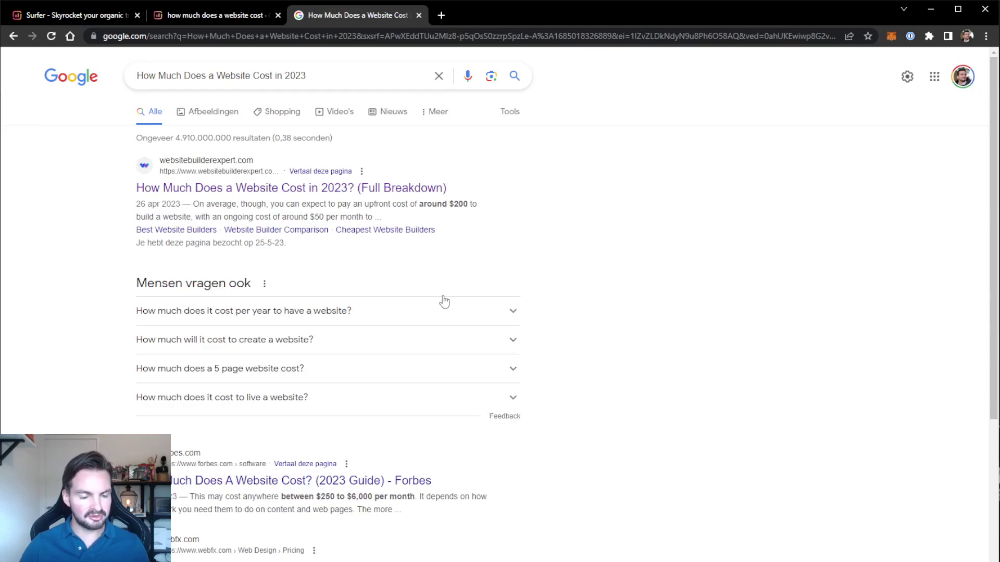
Step: Expand and collapse the related questions on creating a website, its yearly cost and a 5 page website to load more questions
left_click(512, 343)
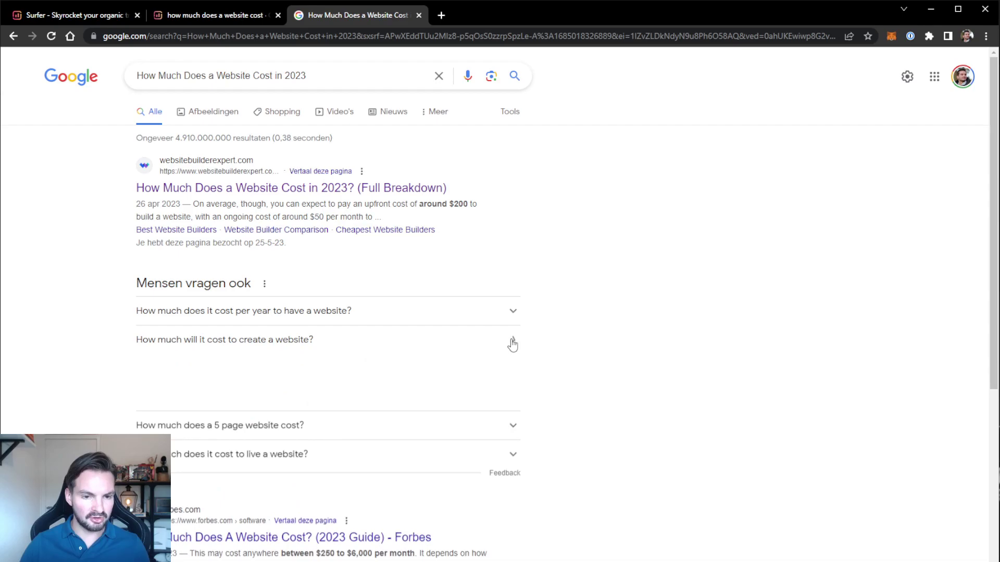
left_click(515, 311)
left_click(515, 311)
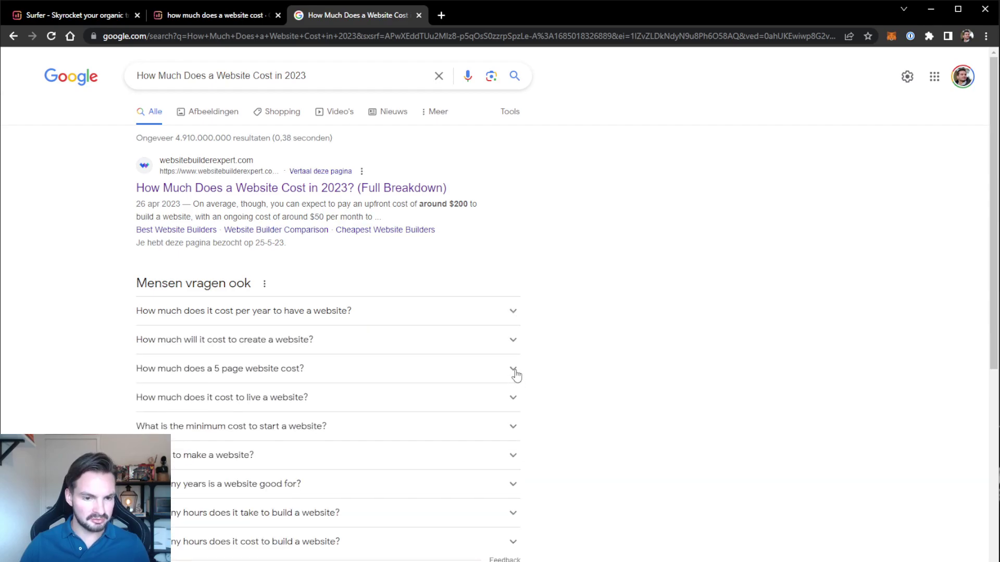
left_click(515, 371)
left_click(515, 371)
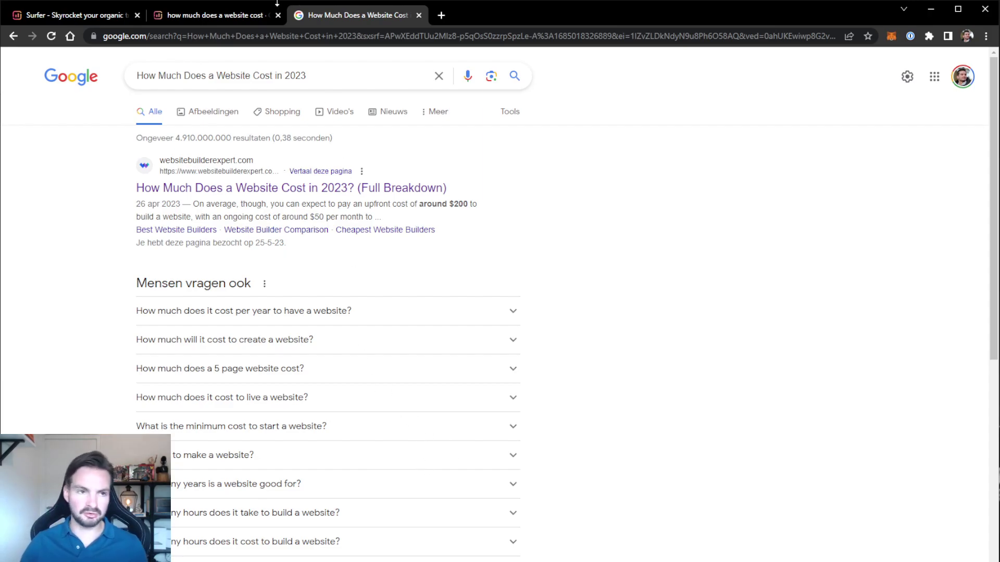
Step: Return to the Surfer draft and review the article's H1 title and introduction, along with its content score
left_click(242, 15)
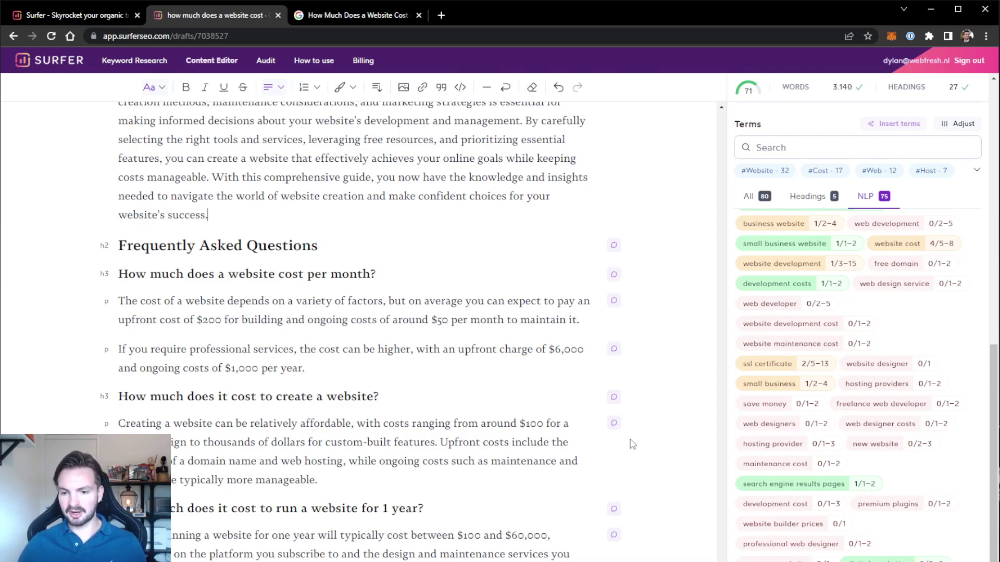
scroll(631, 444, "up", 20)
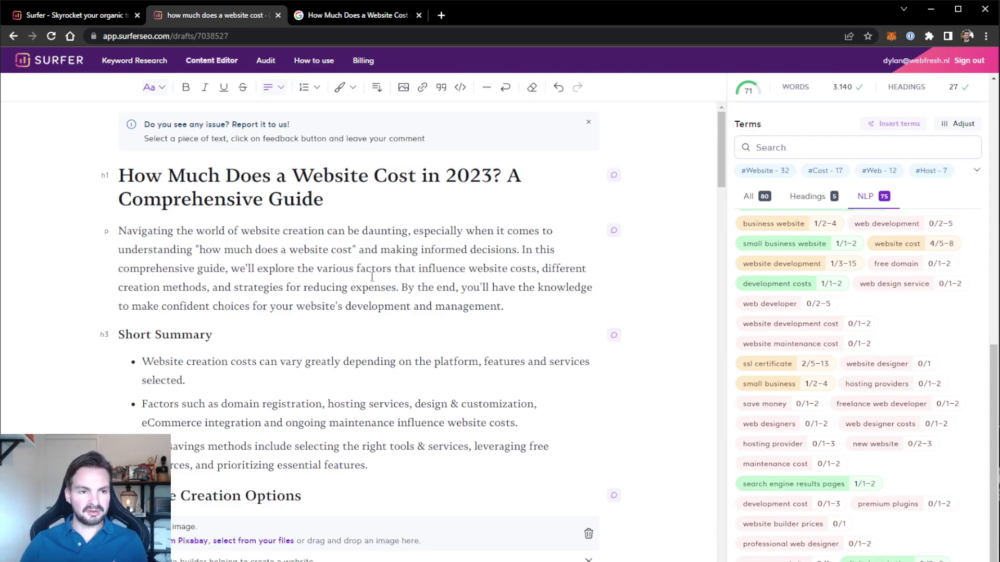
left_click(254, 199)
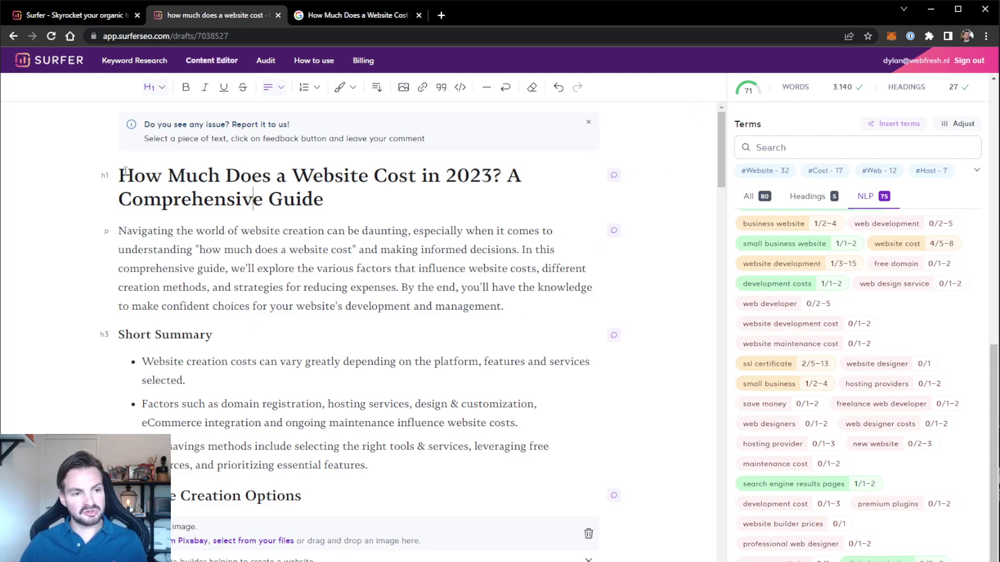
left_click_drag(125, 170, 430, 230)
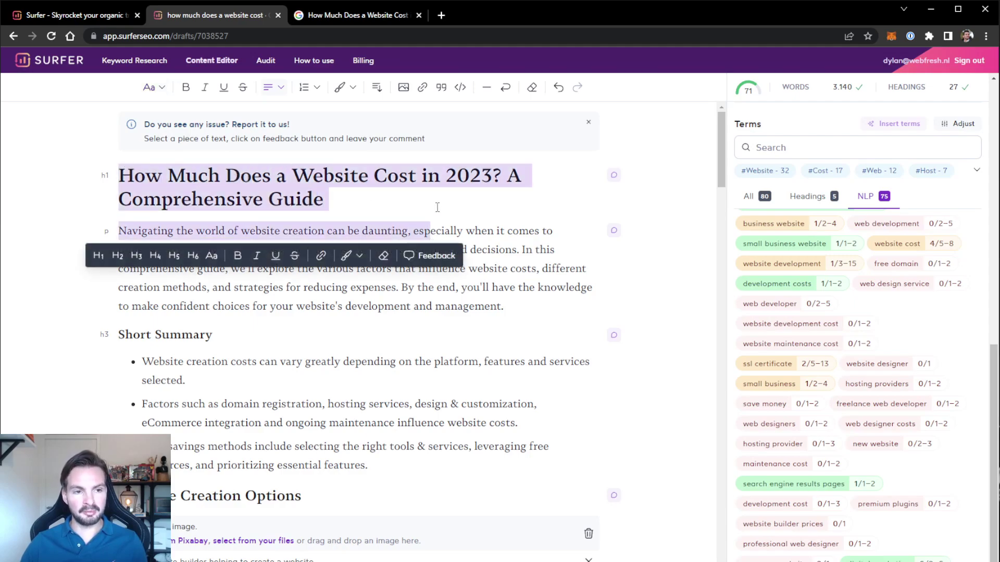
left_click(432, 191)
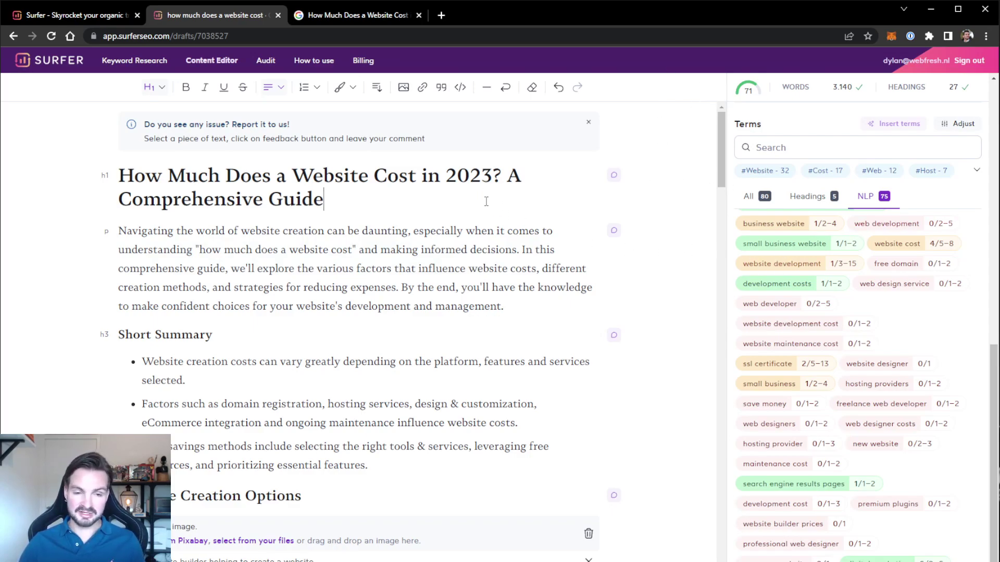
left_click(463, 275)
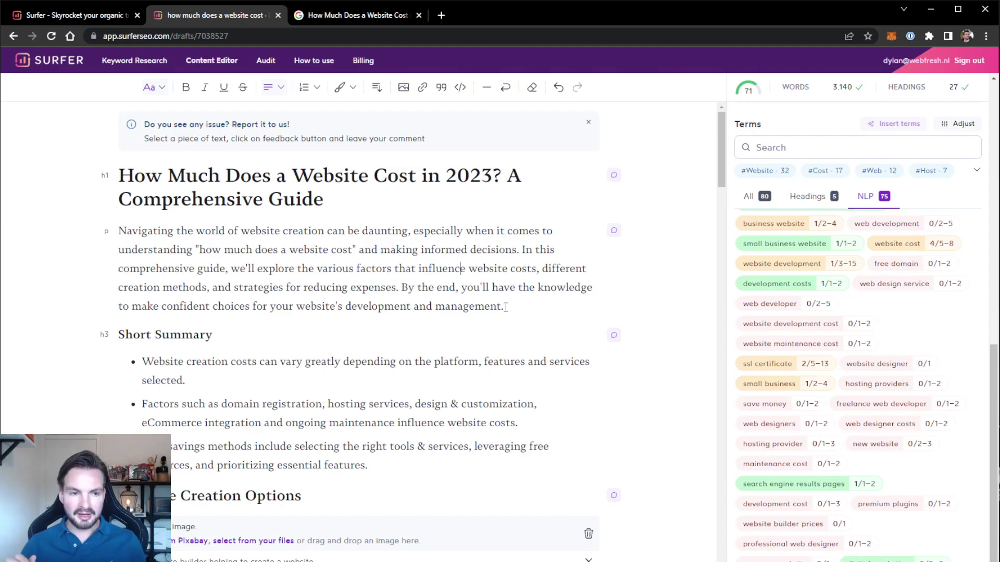
triple_click(133, 176)
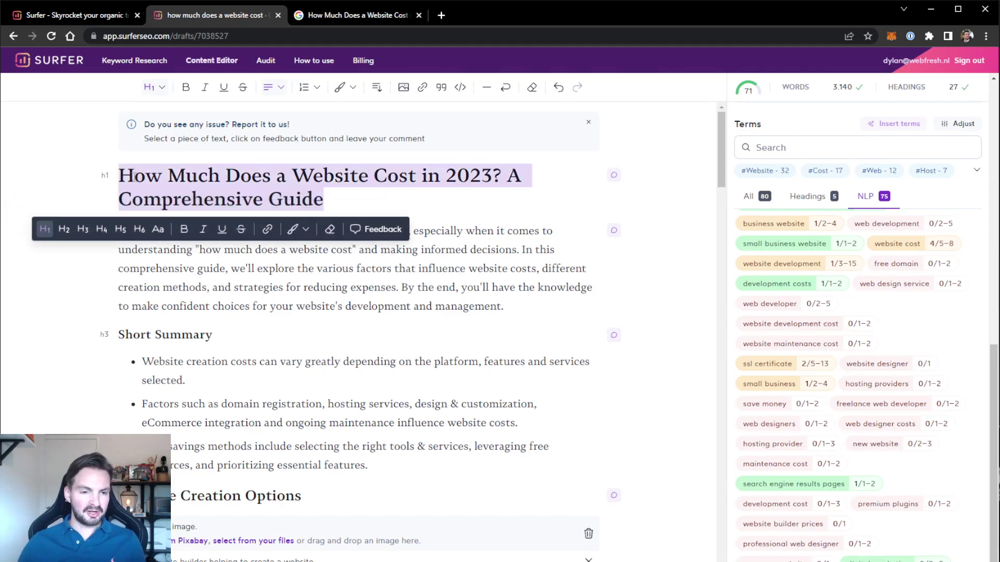
double_click(248, 180)
left_click(492, 250)
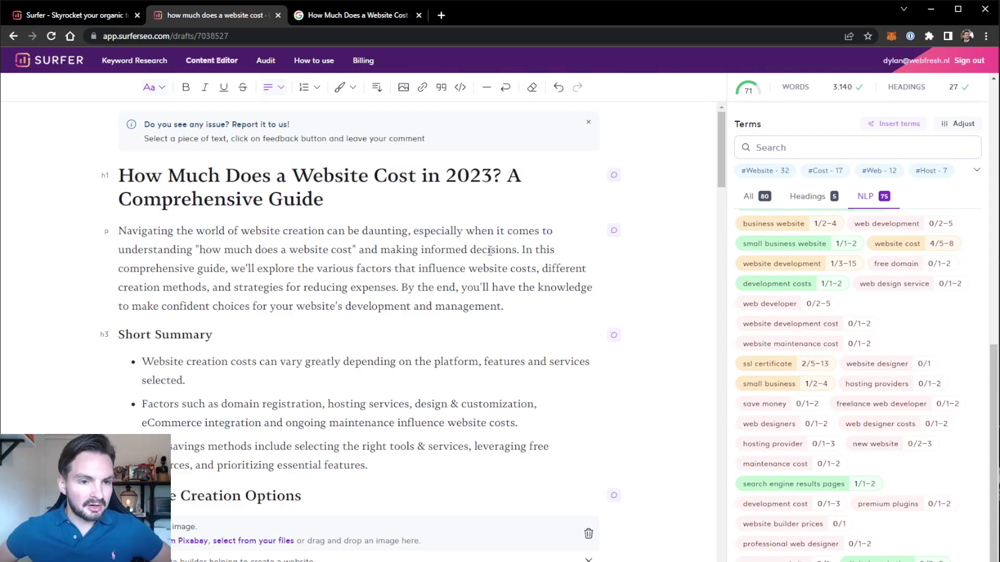
left_click(351, 196)
scroll(793, 257, "up", 5)
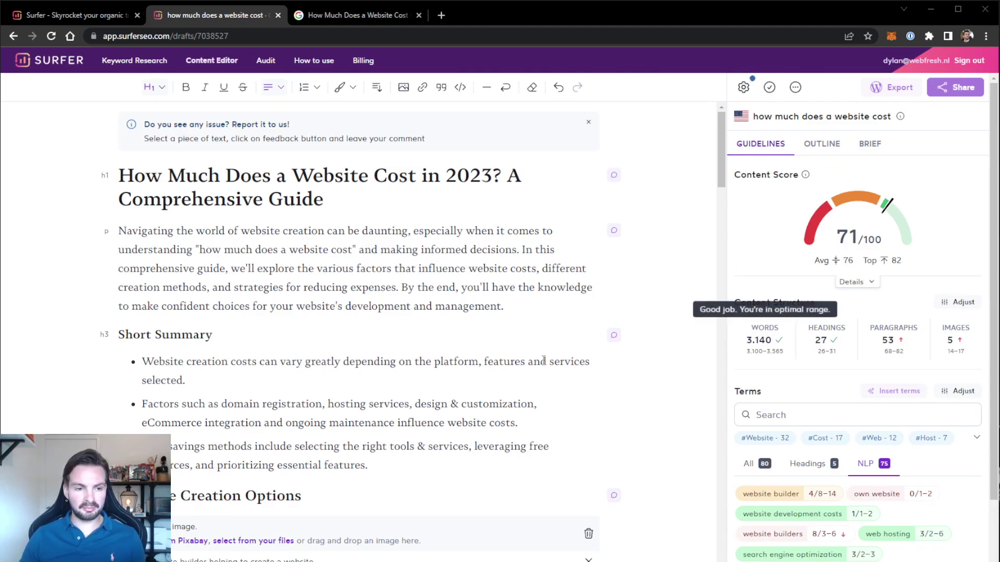
Step: Review the draft's content structure guidelines and the article's Short Summary and Website Creation Options sections
left_click(520, 383)
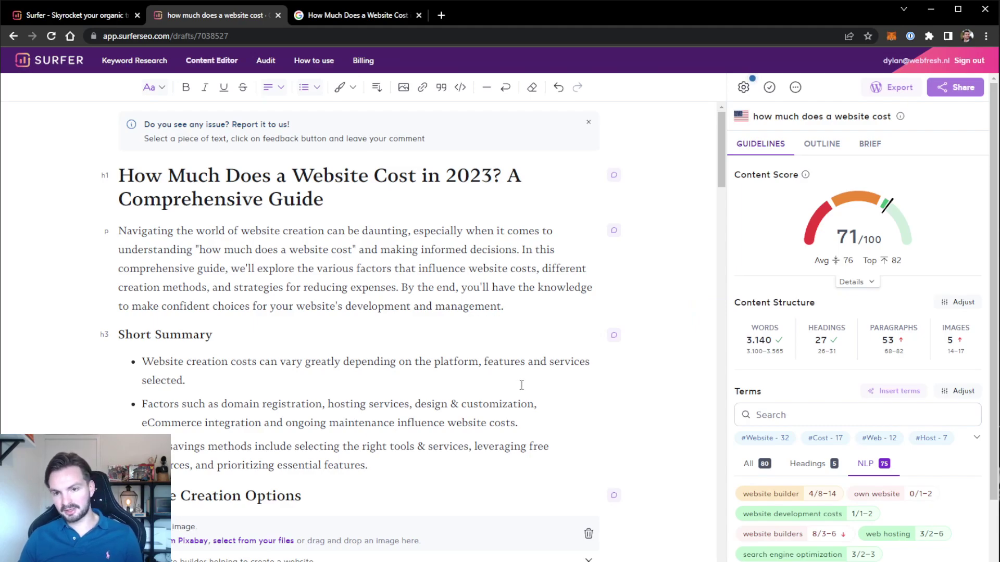
left_click(492, 287)
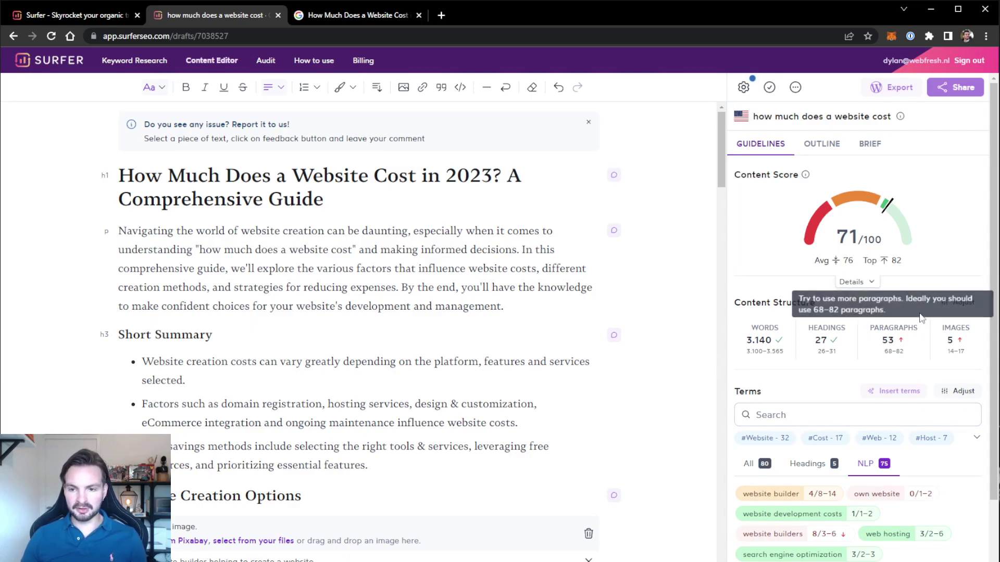
left_click(404, 268)
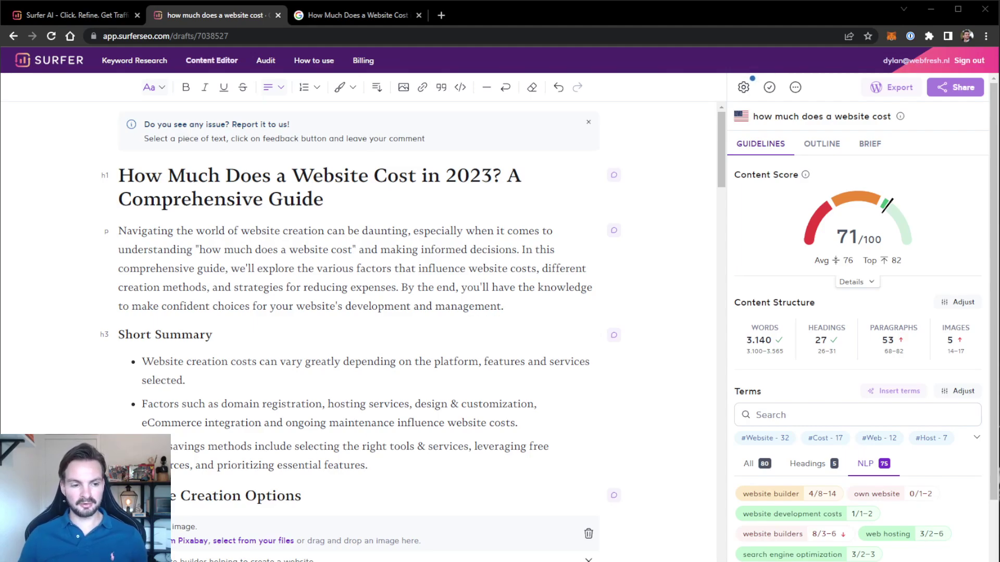
scroll(452, 554, "down", 5)
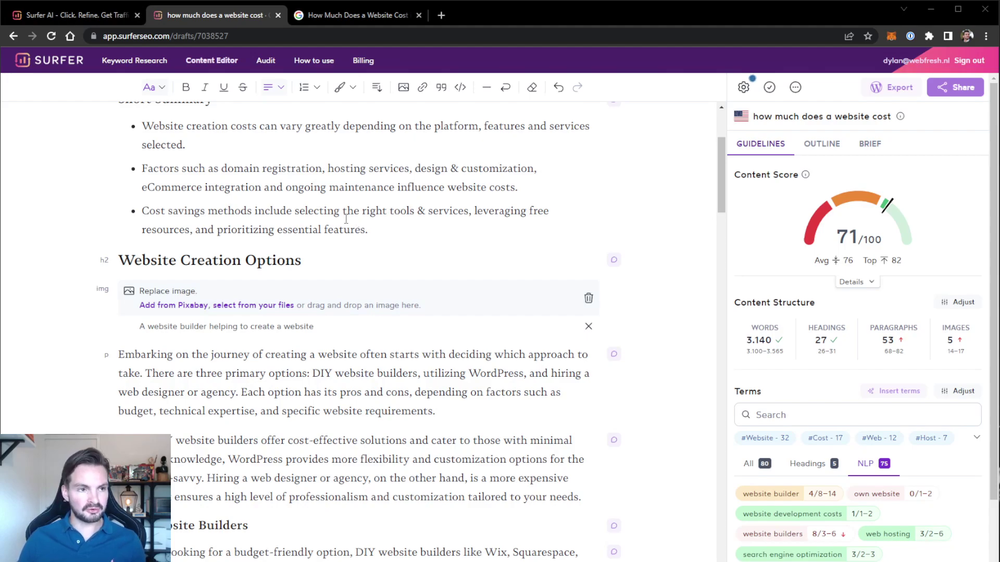
left_click(236, 150)
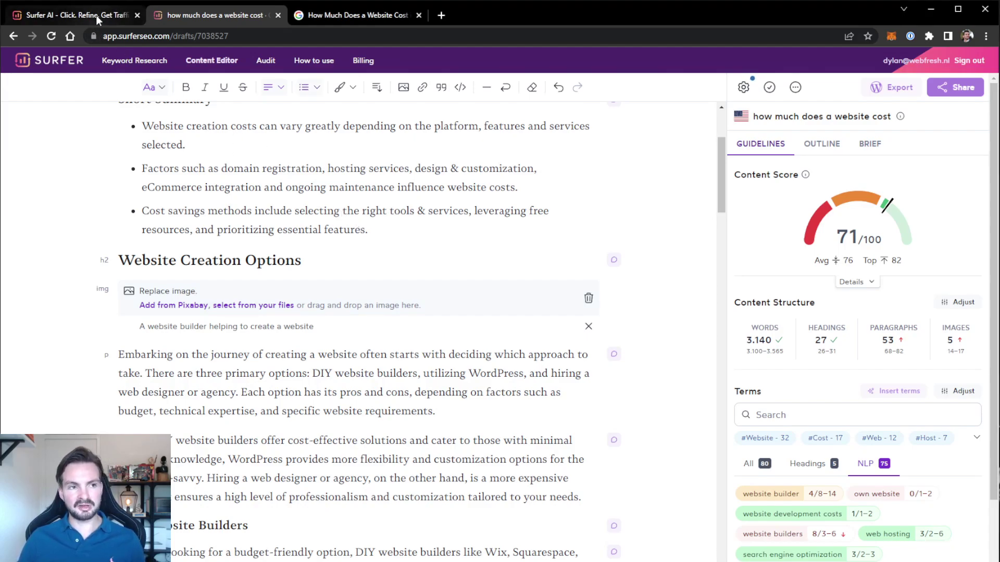
Step: Switch to the Surfer AI product page and find its AI pricing packages
mouse_move(97, 21)
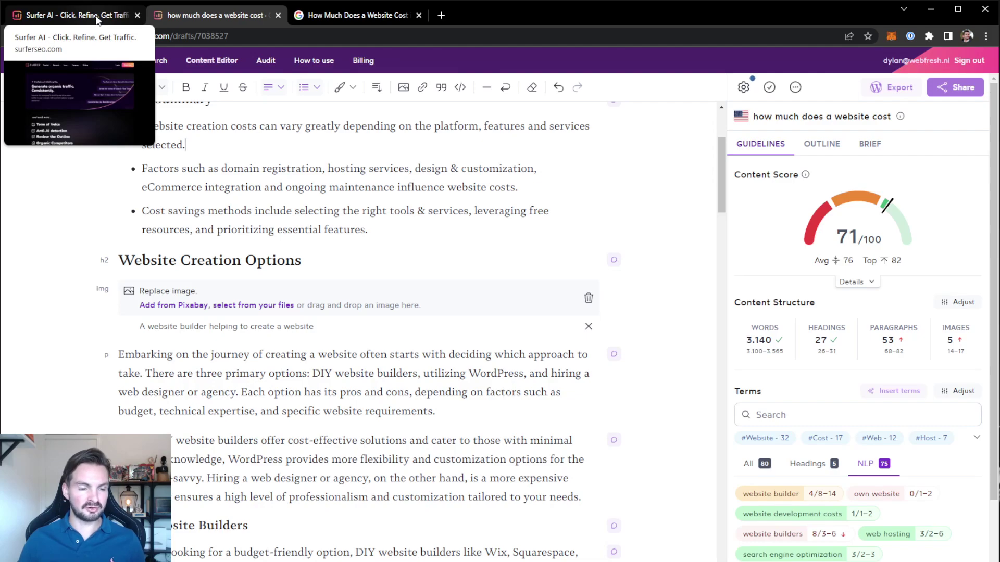
left_click(96, 18)
scroll(453, 333, "down", 14)
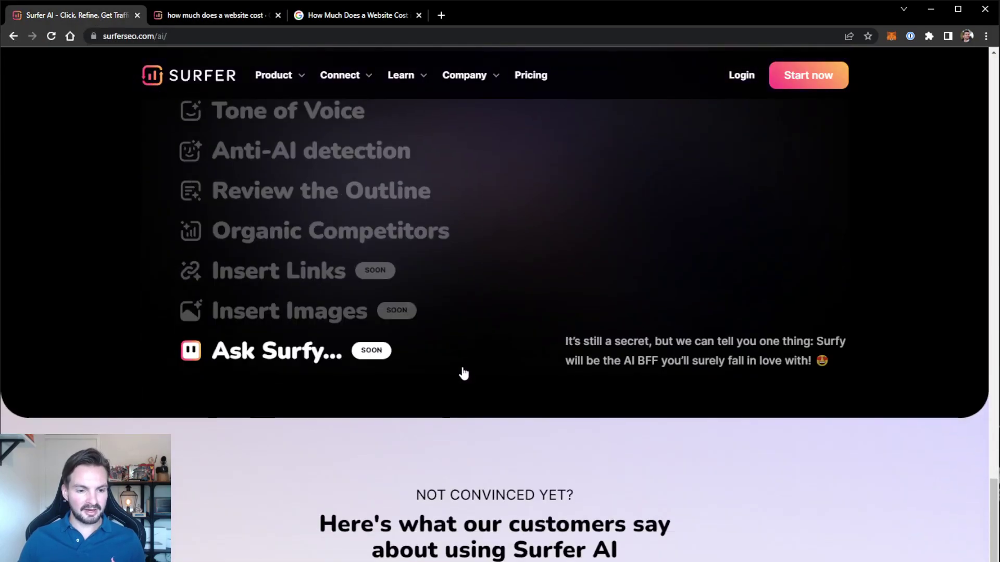
scroll(468, 367, "down", 12)
scroll(479, 368, "up", 3)
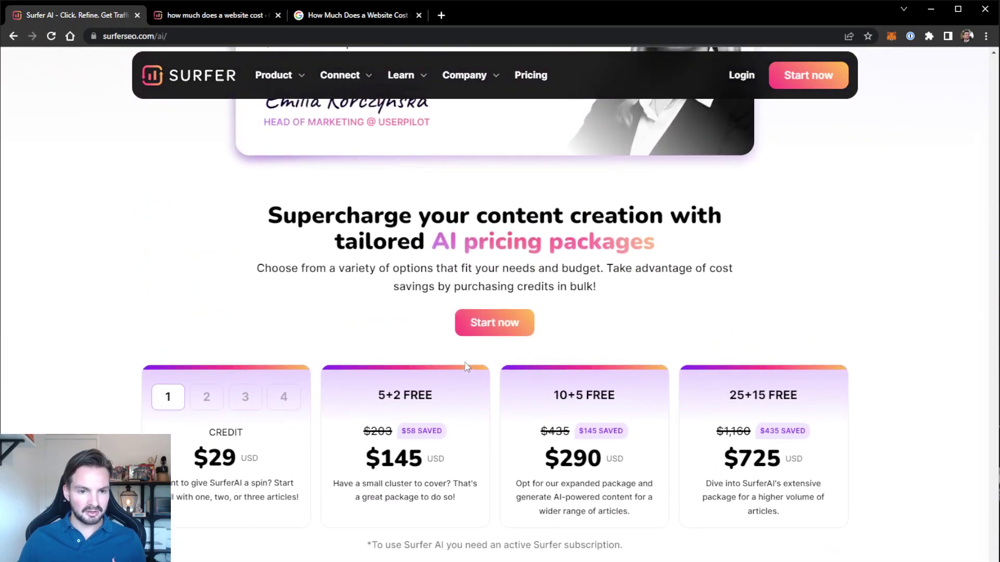
scroll(496, 369, "down", 1)
scroll(497, 368, "down", 1)
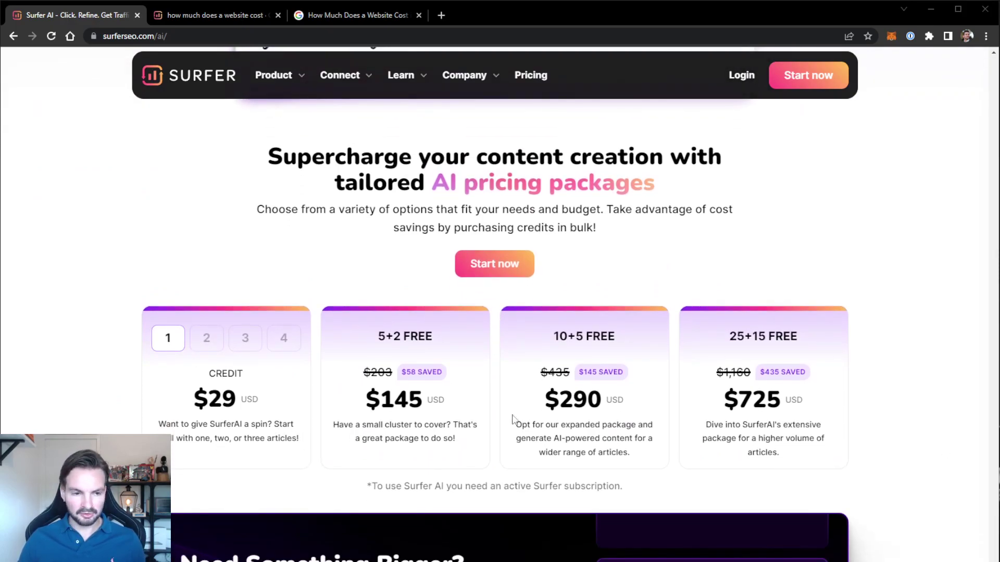
Step: Compare the price of a single Surfer AI credit with the word count of the generated draft, returning to the pricing page
double_click(219, 403)
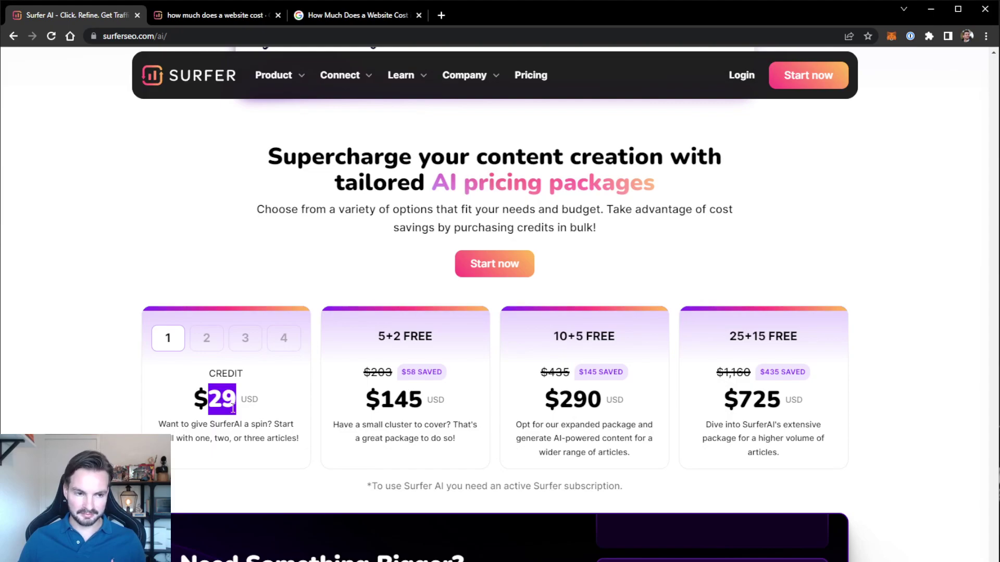
left_click(240, 419)
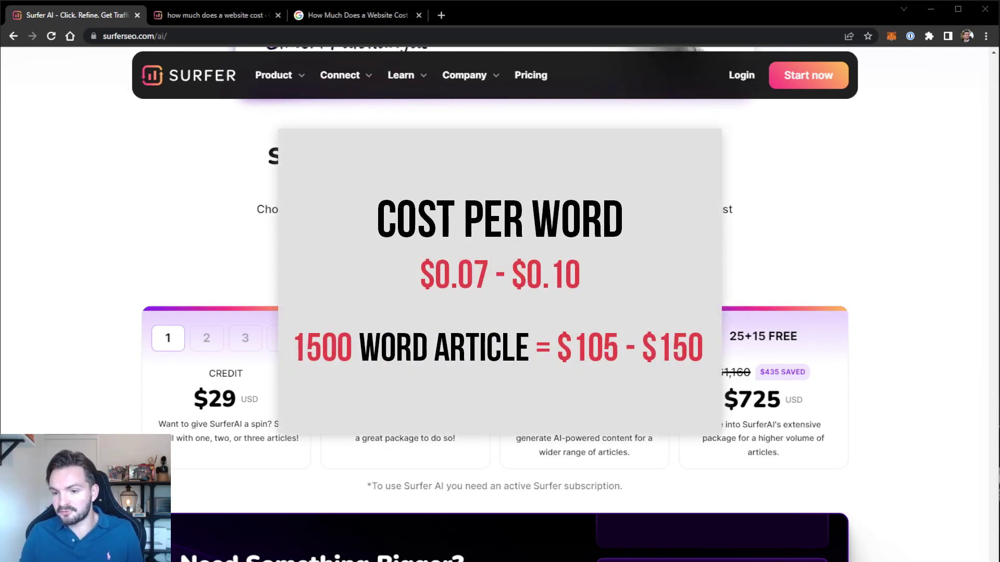
left_click(219, 17)
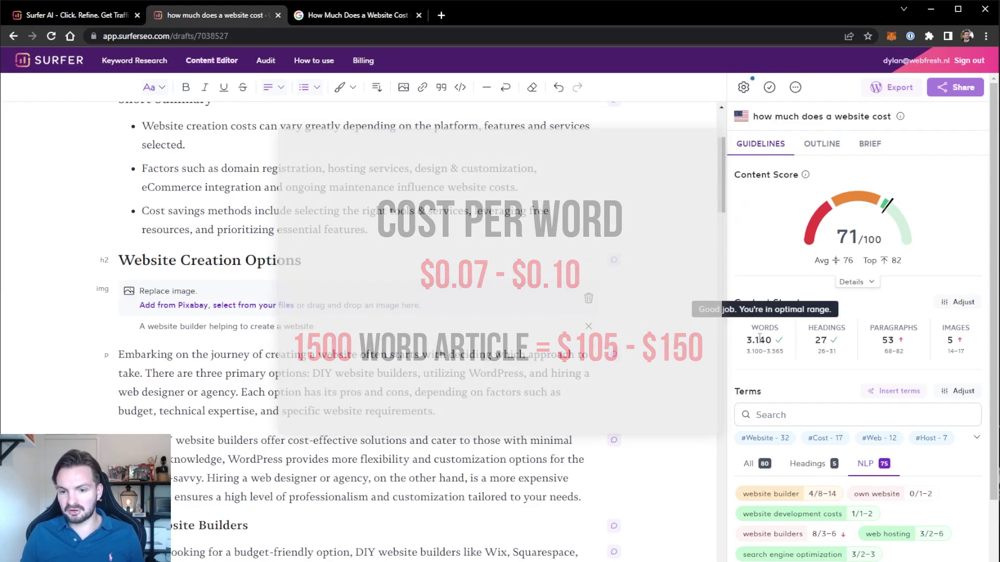
left_click(84, 15)
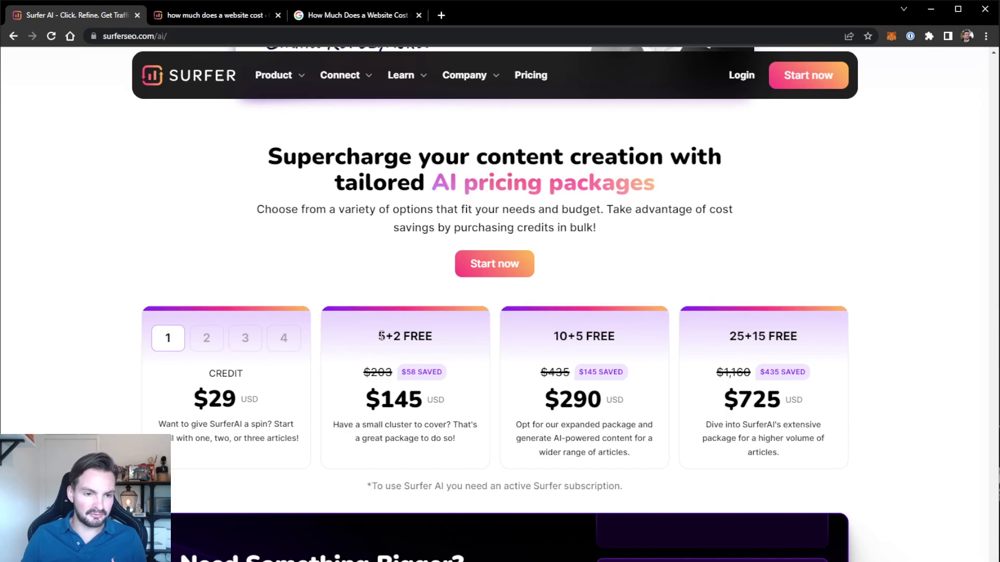
Step: Examine the free credits in the 5+2, 10+5 and 25+15 packages and the price of the largest one
double_click(396, 336)
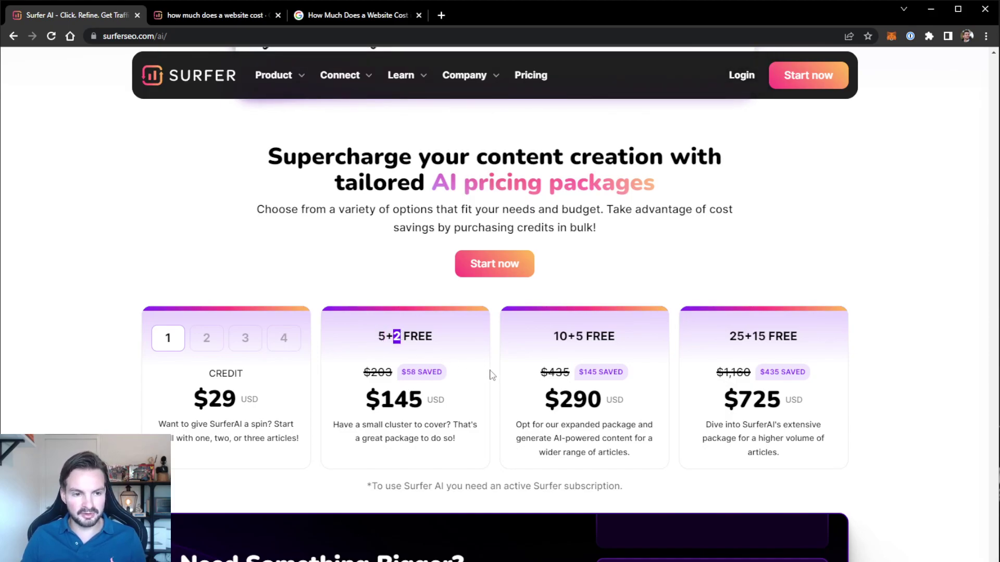
double_click(569, 337)
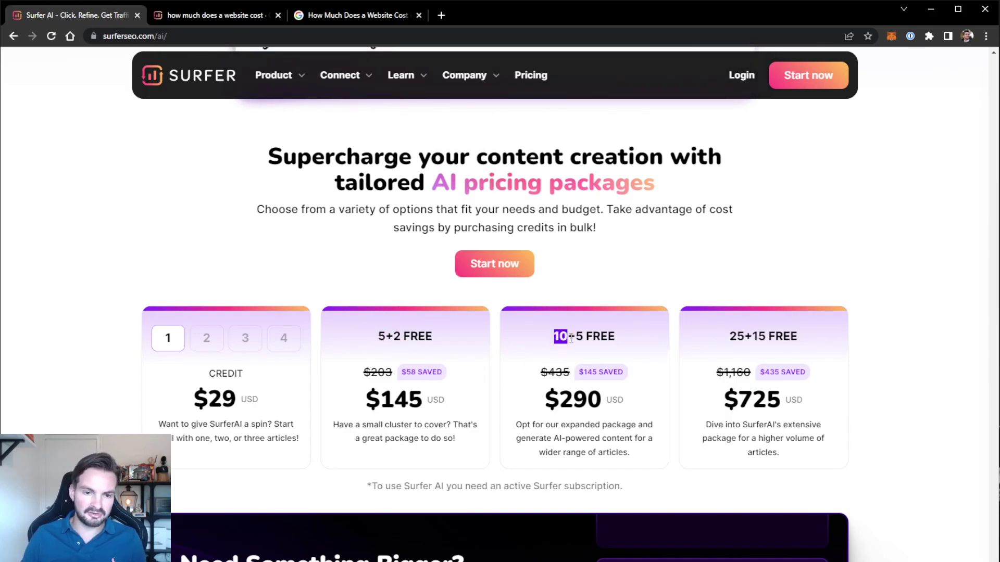
mouse_move(743, 337)
left_mouse_down()
mouse_move(729, 338)
mouse_move(753, 338)
left_mouse_up()
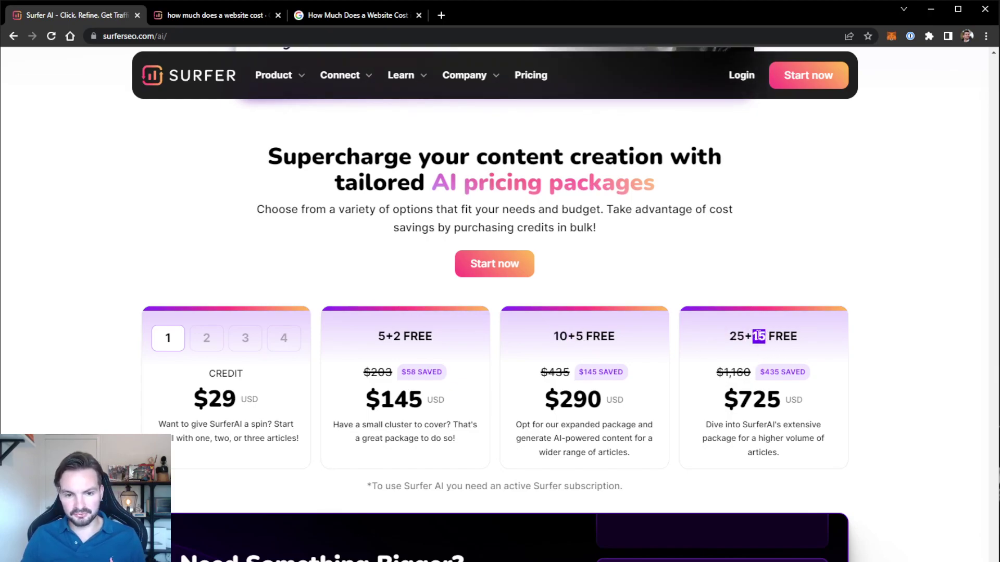
left_click(780, 336)
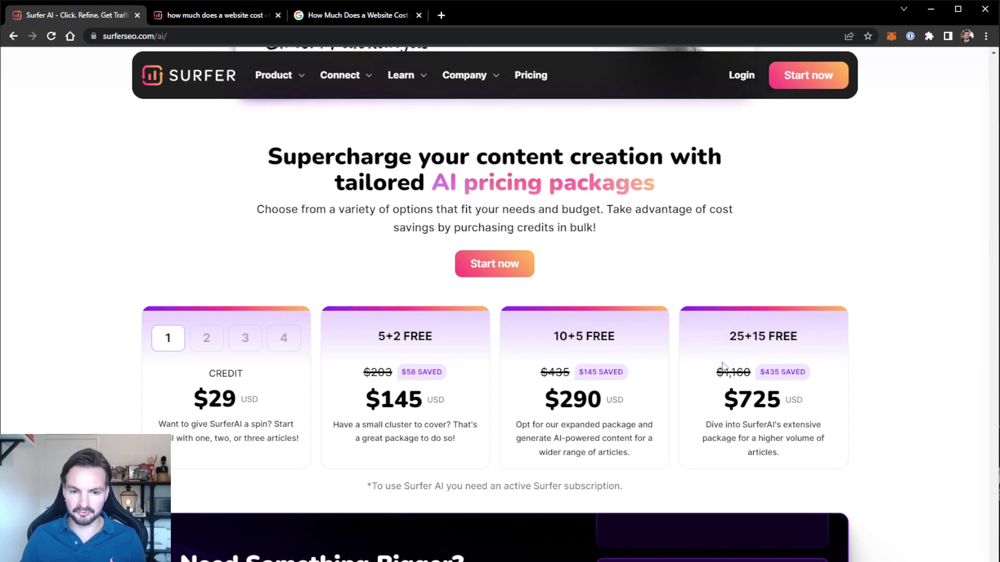
double_click(758, 401)
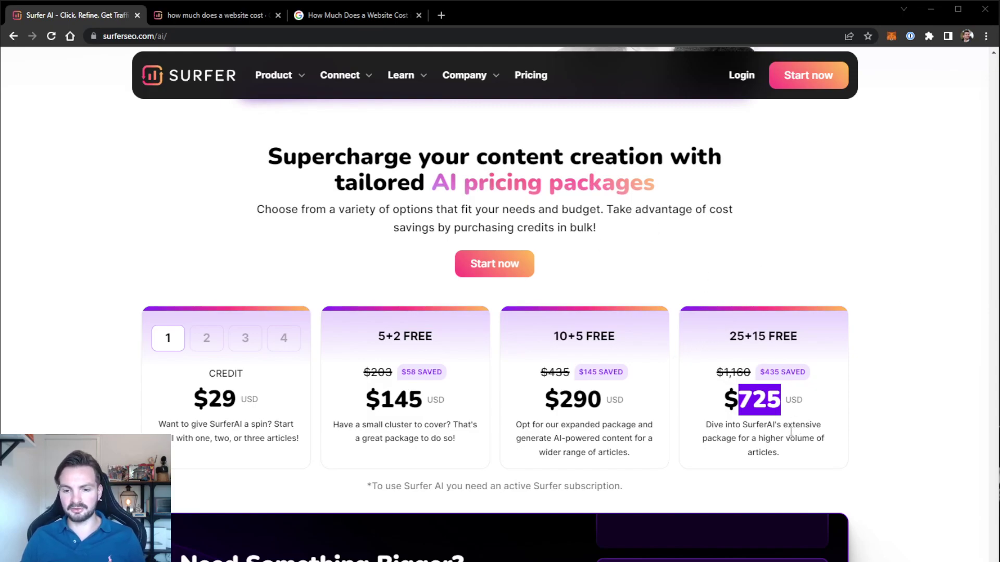
left_click(745, 422)
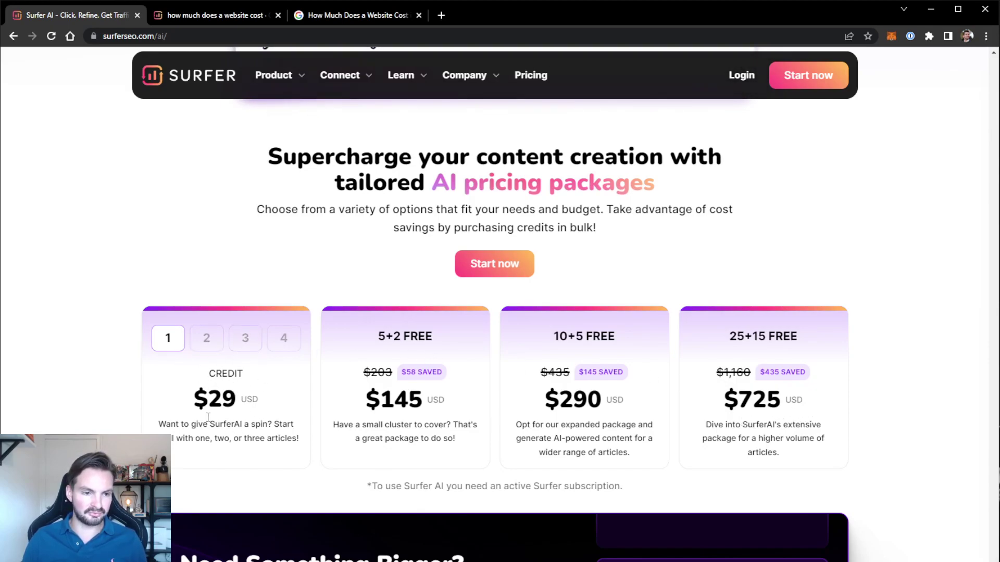
Step: Select 2, 3 and finally 4 credits in the small package to view the price of each amount
left_click(207, 340)
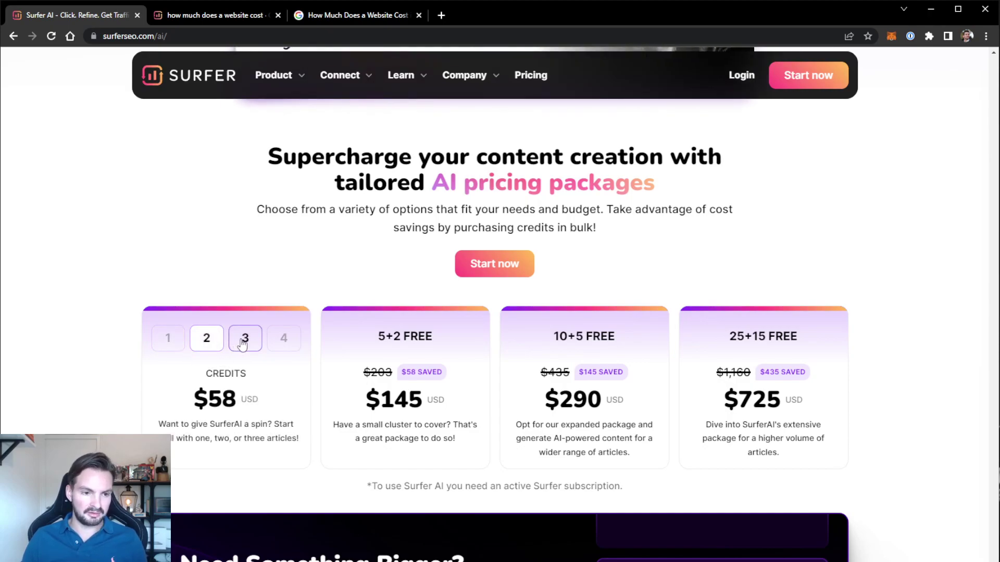
left_click(243, 343)
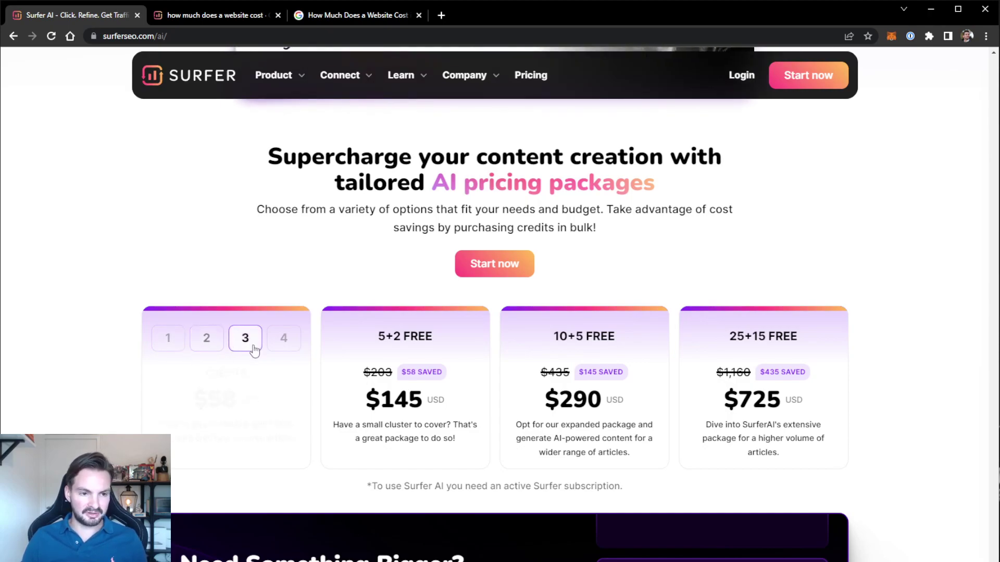
left_click(283, 338)
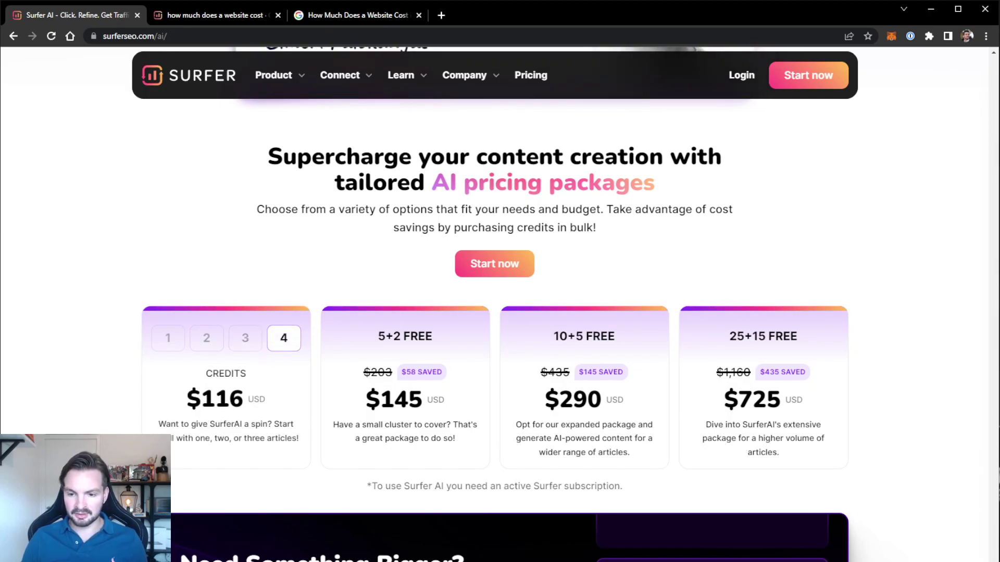